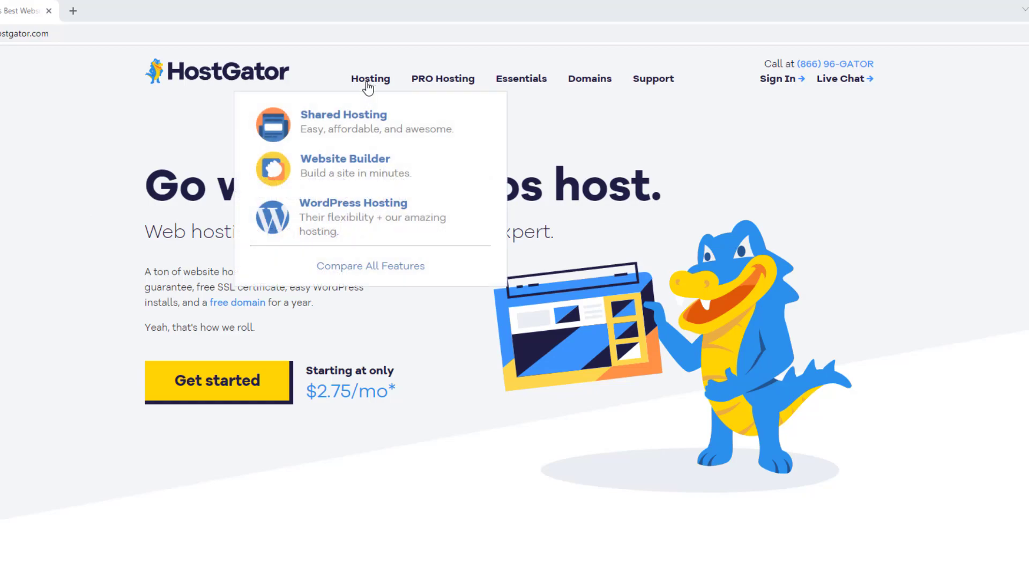
- Open the Shared Hosting page to compare Hatchling ($2.75/mo), Baby ($3.50/mo) and Business ($5.25/mo) plans
{"action": "left_click", "coordinate": [355, 124]}
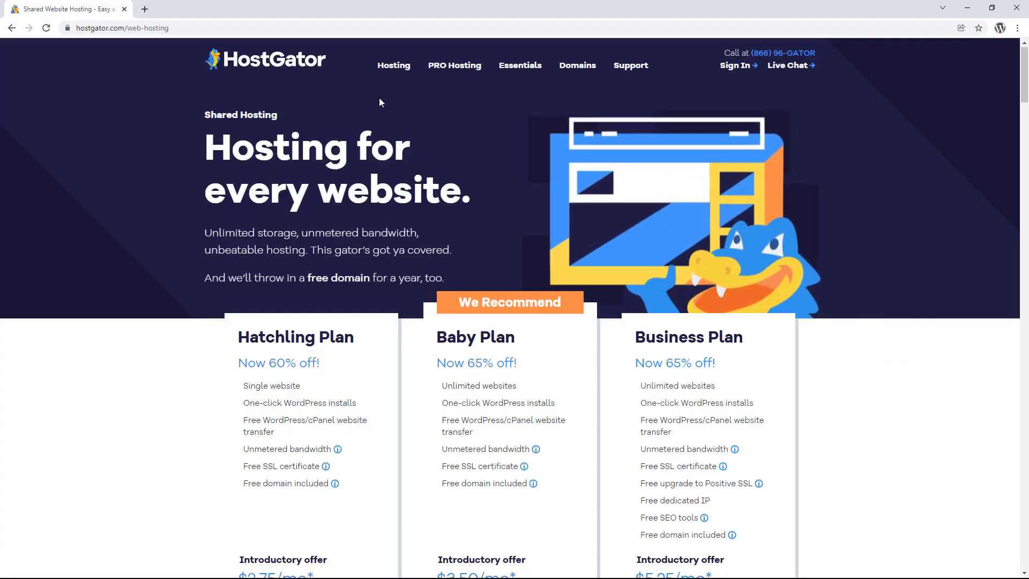
{"action": "scroll", "coordinate": [379, 101], "scroll_direction": "down", "scroll_amount": 4}
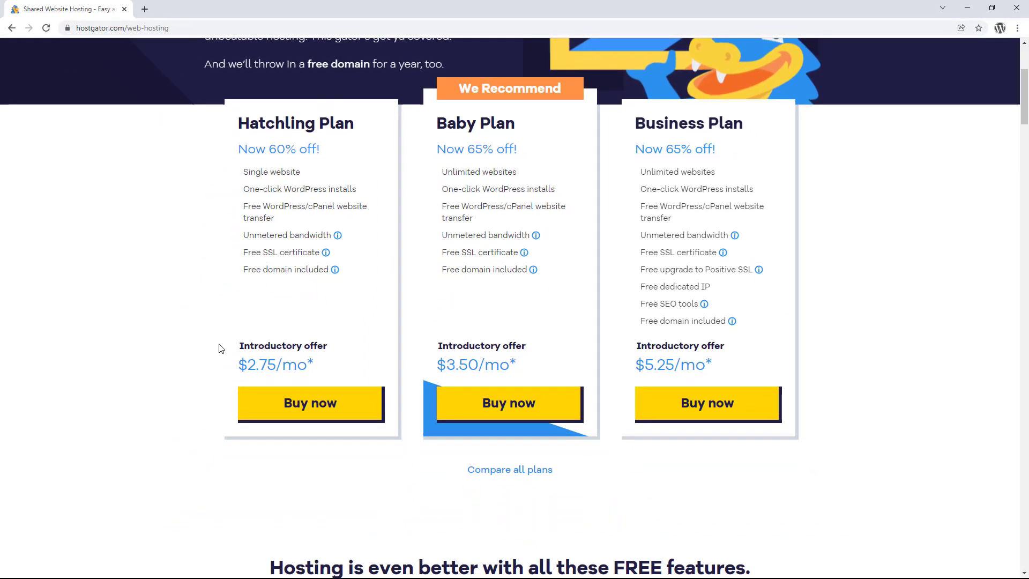
- Buy the Hatchling plan and claim awebsiteaboutcoffee.com, keeping .com, as the free primary domain
{"action": "left_click", "coordinate": [294, 406]}
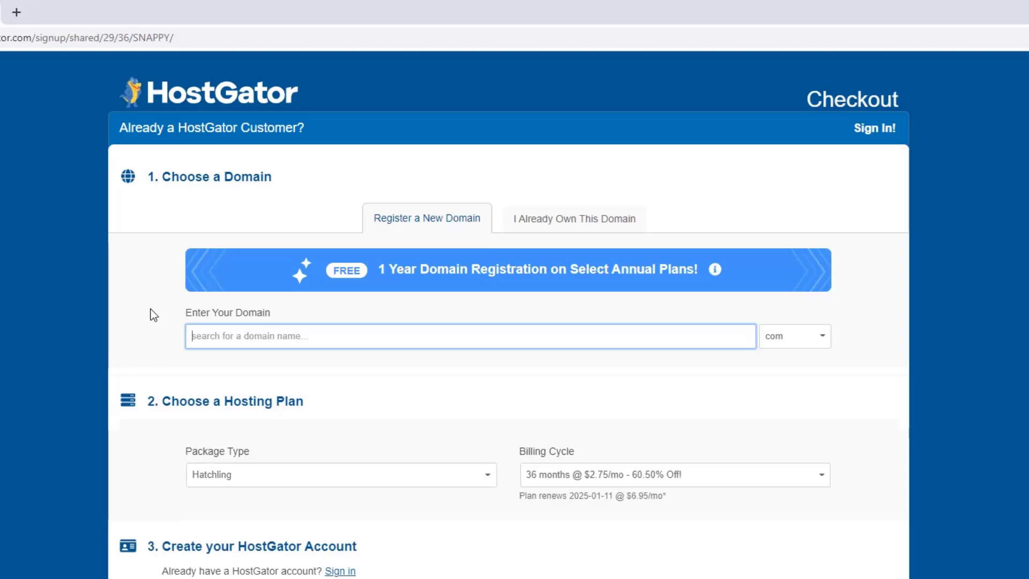
{"action": "type", "text": "awebsiteabou"}
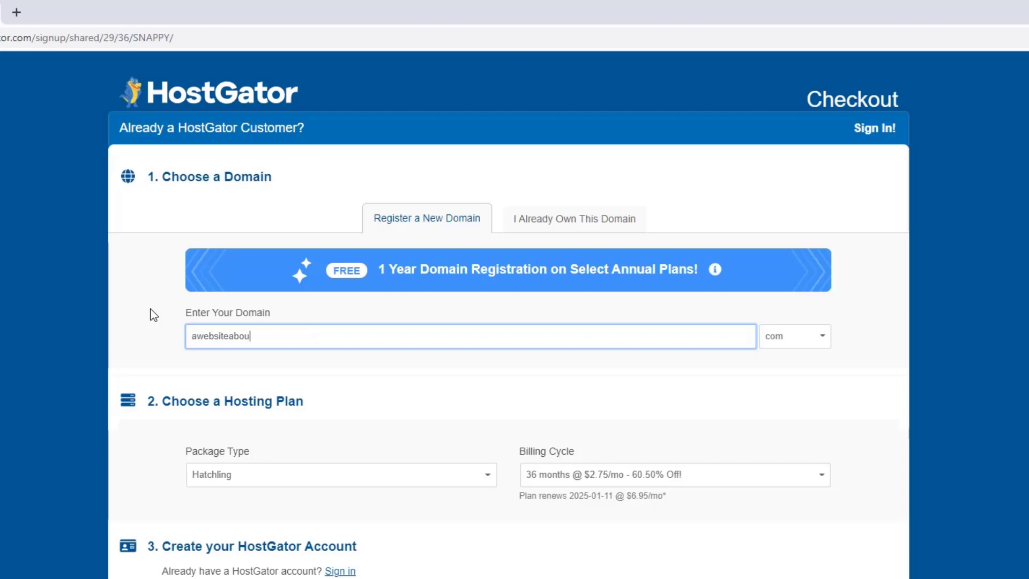
{"action": "type", "text": "tcoffee"}
{"action": "left_click", "coordinate": [803, 346]}
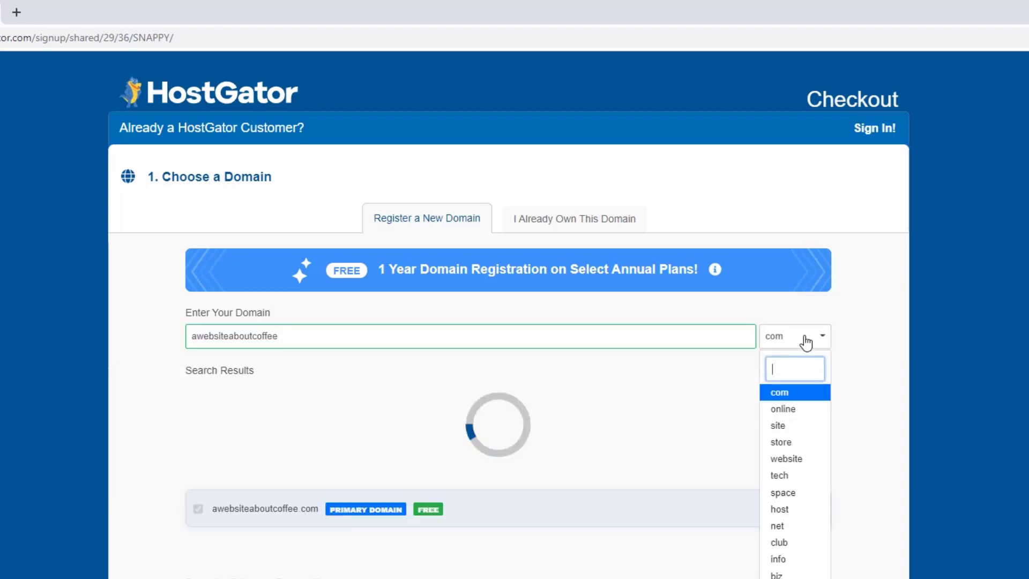
{"action": "left_click", "coordinate": [800, 396]}
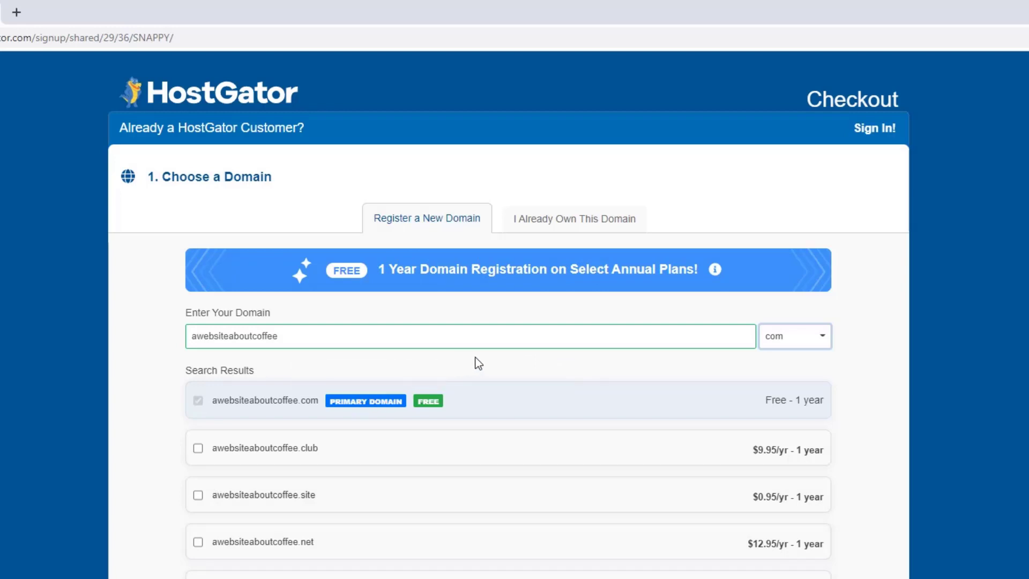
- Untick the $14.95/yr domain privacy add-on for awebsiteaboutcoffee.com
{"action": "scroll", "coordinate": [478, 364], "scroll_direction": "down", "scroll_amount": 10}
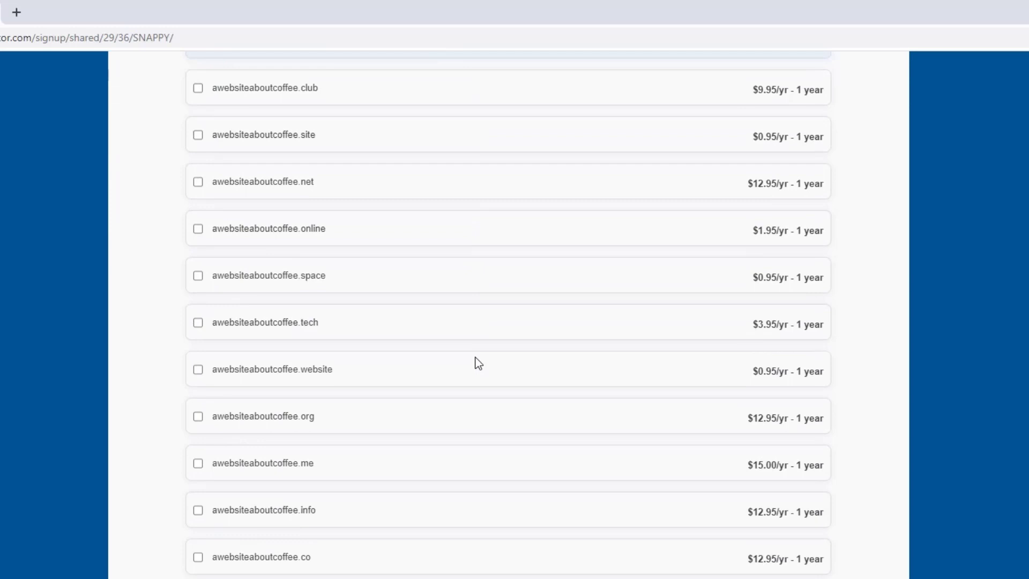
{"action": "scroll", "coordinate": [477, 364], "scroll_direction": "down", "scroll_amount": 3}
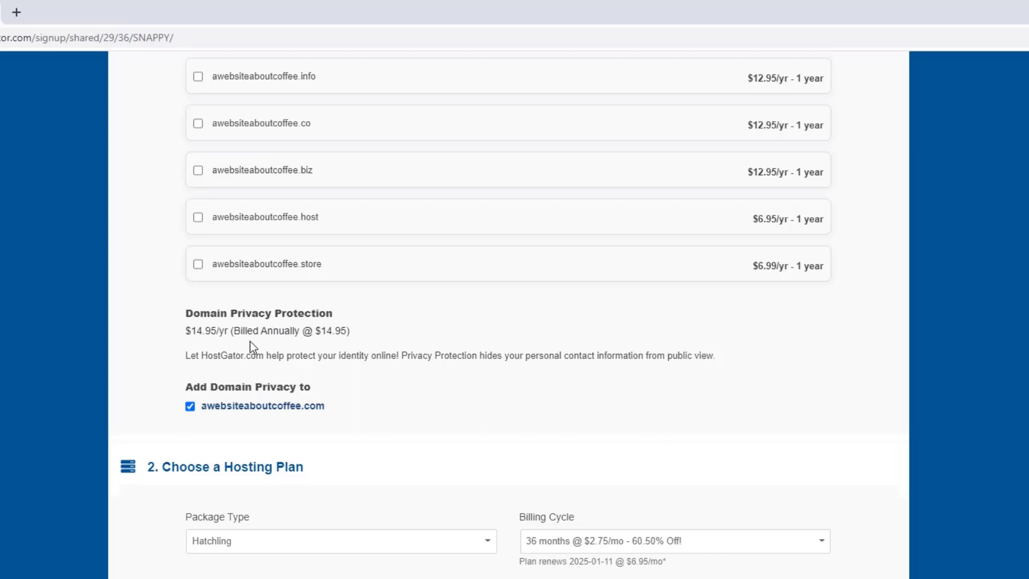
{"action": "left_click", "coordinate": [190, 407]}
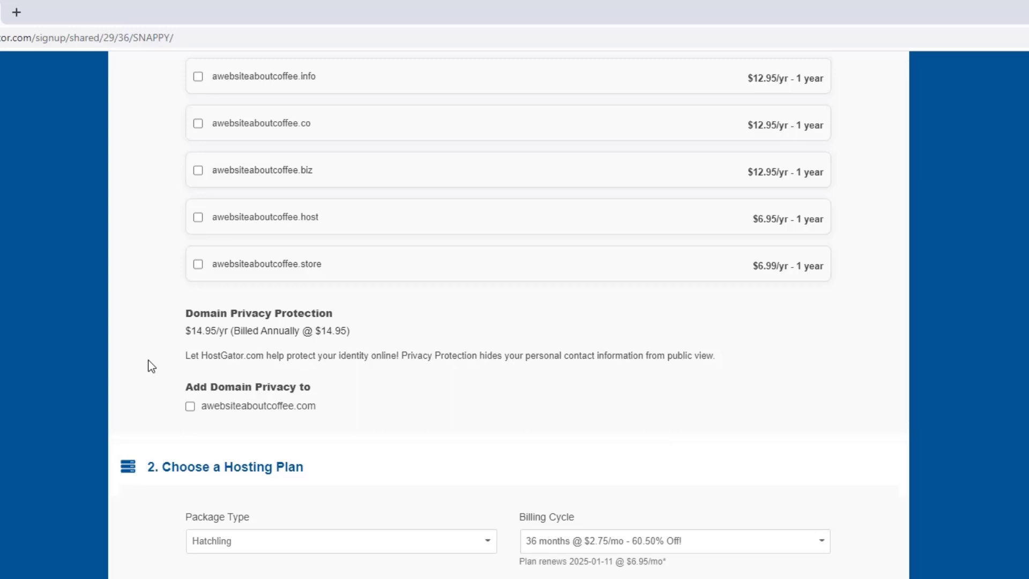
- Switch the Hatchling billing cycle to 12 months @ $3.95/mo
{"action": "scroll", "coordinate": [152, 366], "scroll_direction": "down", "scroll_amount": 4}
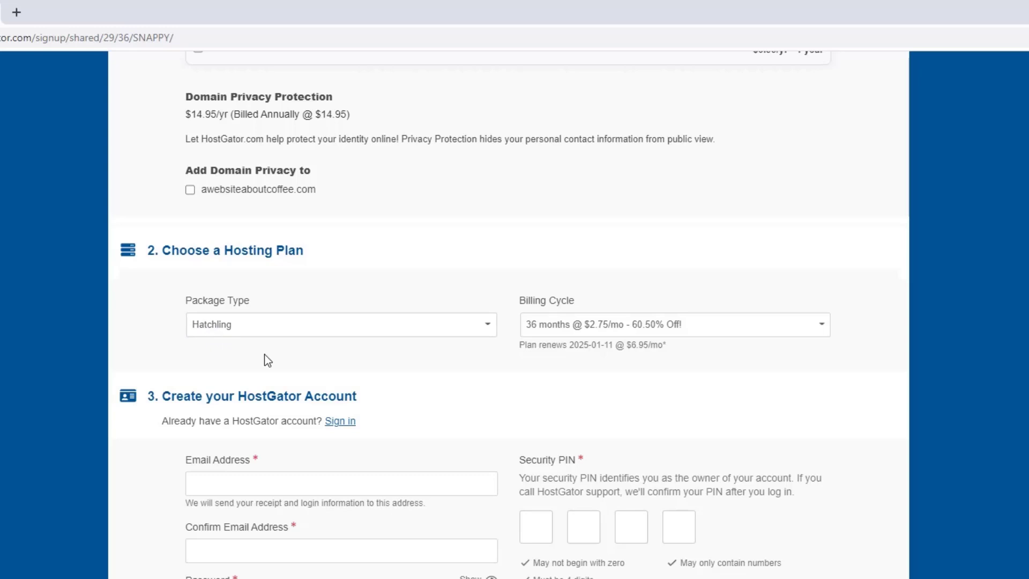
{"action": "left_click", "coordinate": [620, 333]}
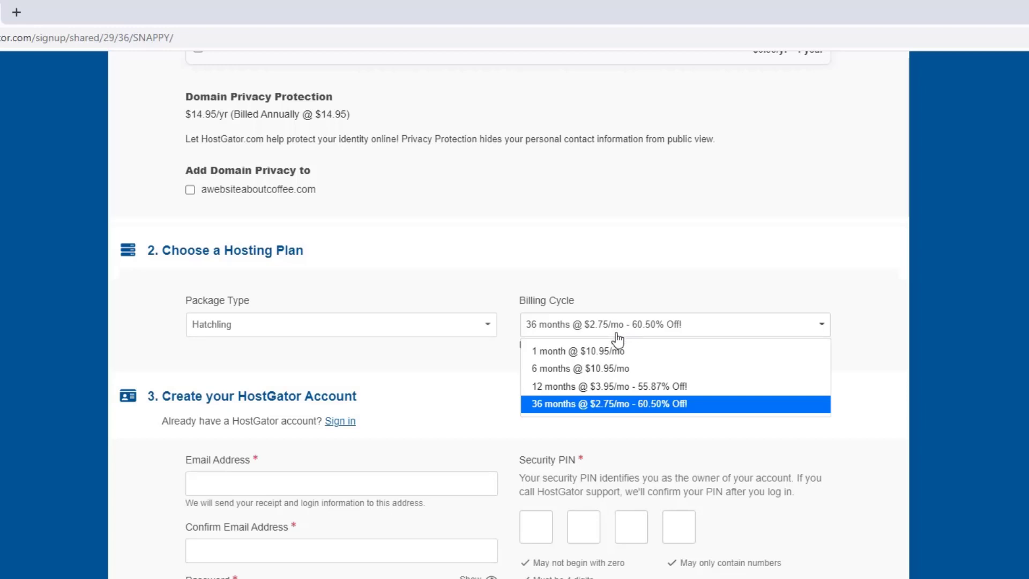
{"action": "left_click", "coordinate": [610, 389]}
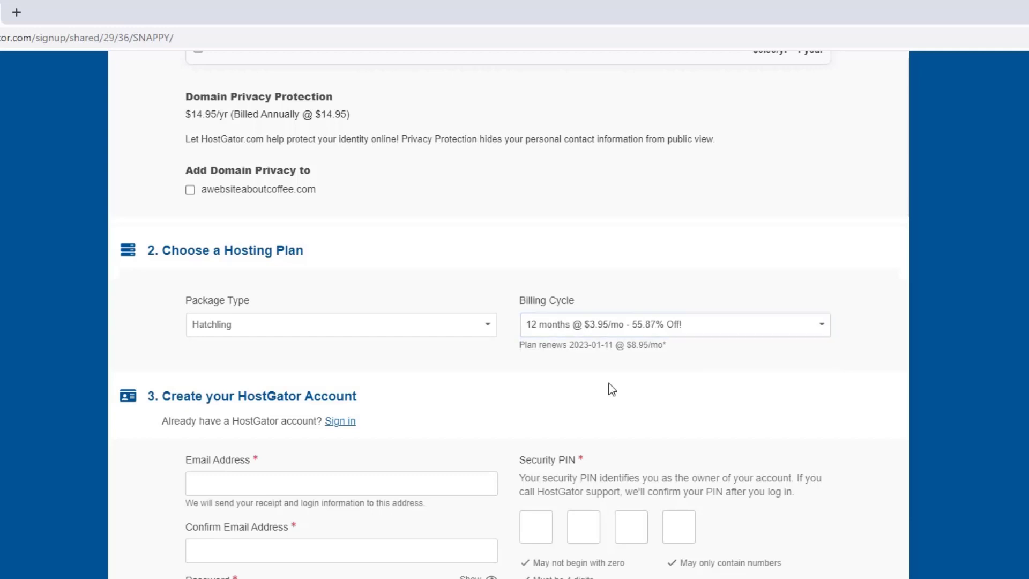
- Choose PayPal as the payment type in the billing info section
{"action": "scroll", "coordinate": [609, 384], "scroll_direction": "down", "scroll_amount": 4}
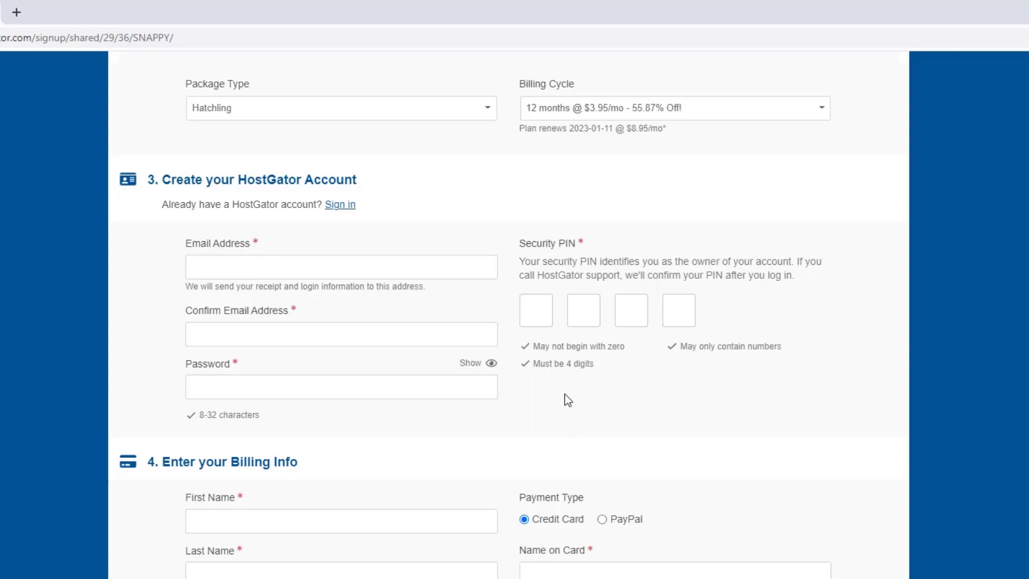
{"action": "scroll", "coordinate": [568, 401], "scroll_direction": "down", "scroll_amount": 5}
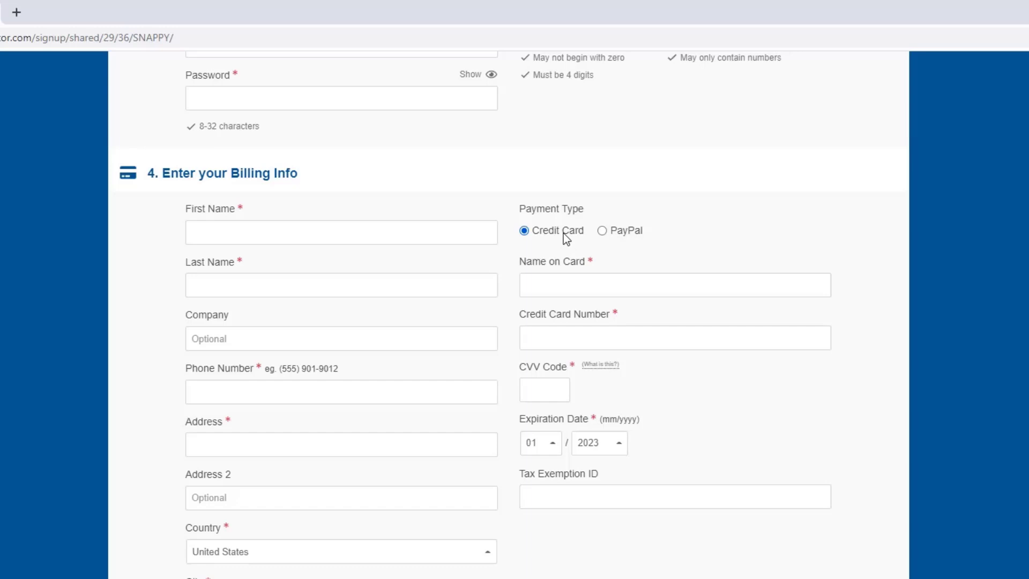
{"action": "left_click", "coordinate": [603, 233]}
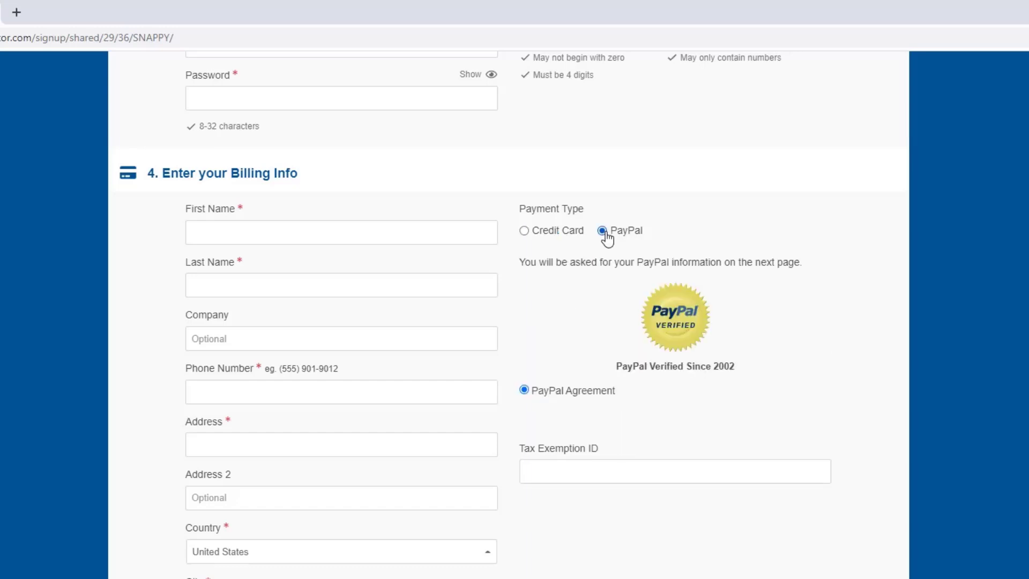
{"action": "scroll", "coordinate": [570, 301], "scroll_direction": "down", "scroll_amount": 8}
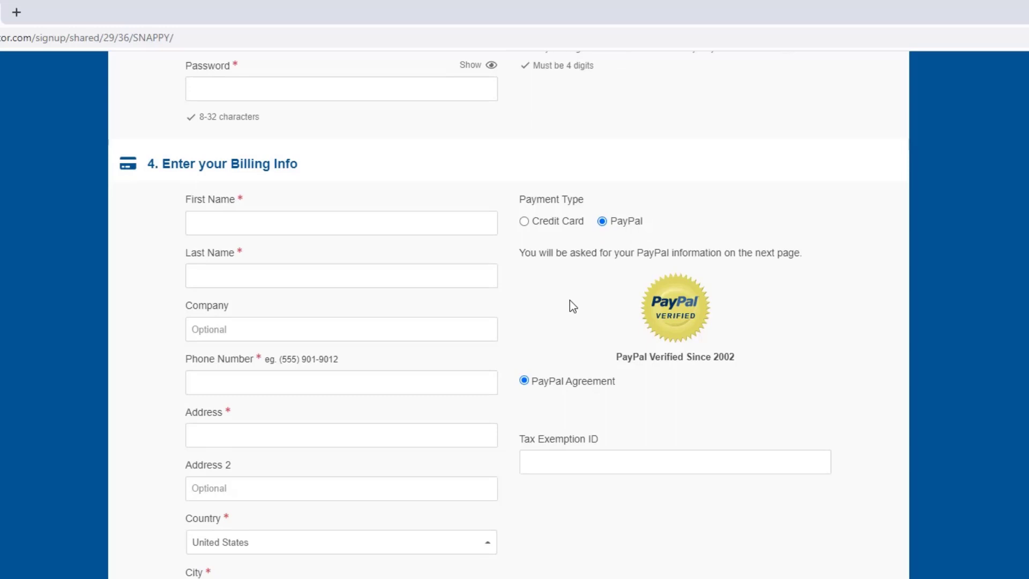
{"action": "scroll", "coordinate": [570, 301], "scroll_direction": "down", "scroll_amount": 1}
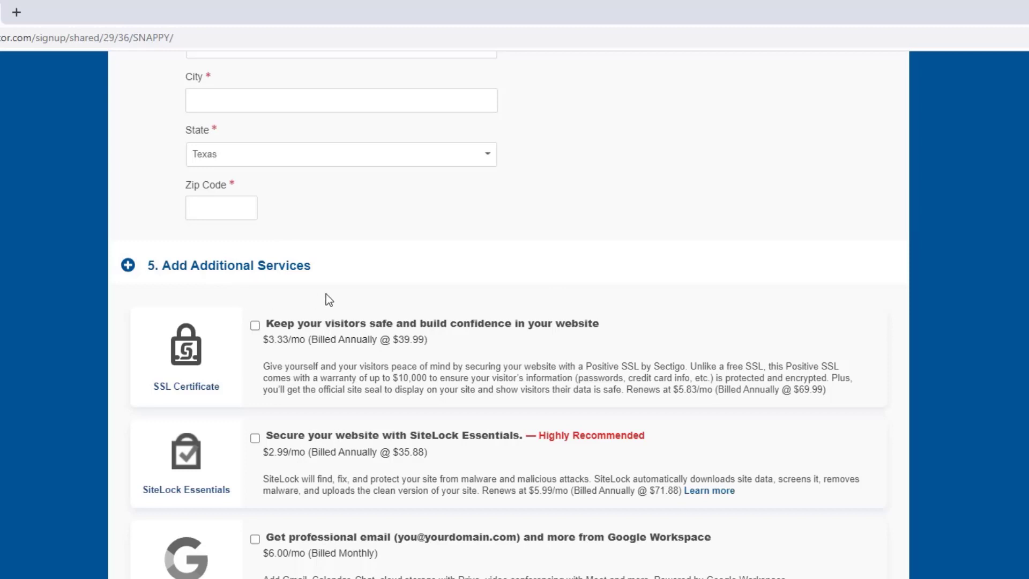
{"action": "scroll", "coordinate": [326, 294], "scroll_direction": "down", "scroll_amount": 1}
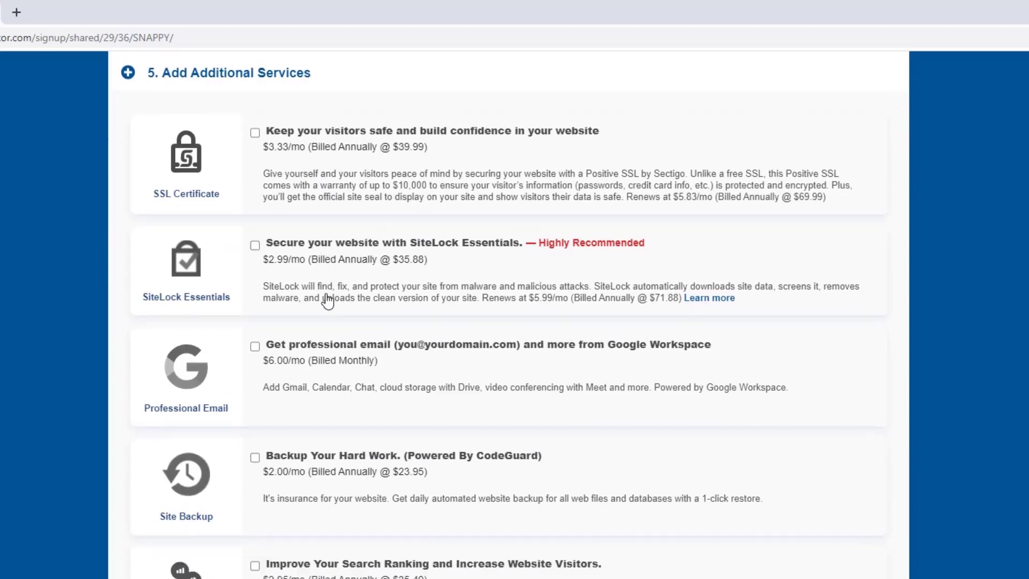
{"action": "scroll", "coordinate": [327, 302], "scroll_direction": "down", "scroll_amount": 1}
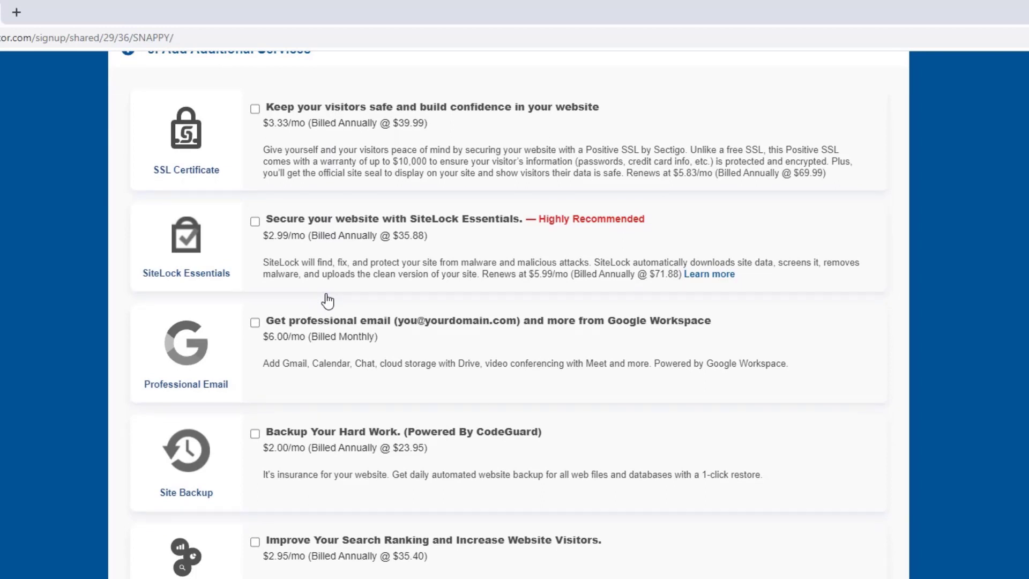
{"action": "scroll", "coordinate": [327, 302], "scroll_direction": "down", "scroll_amount": 7}
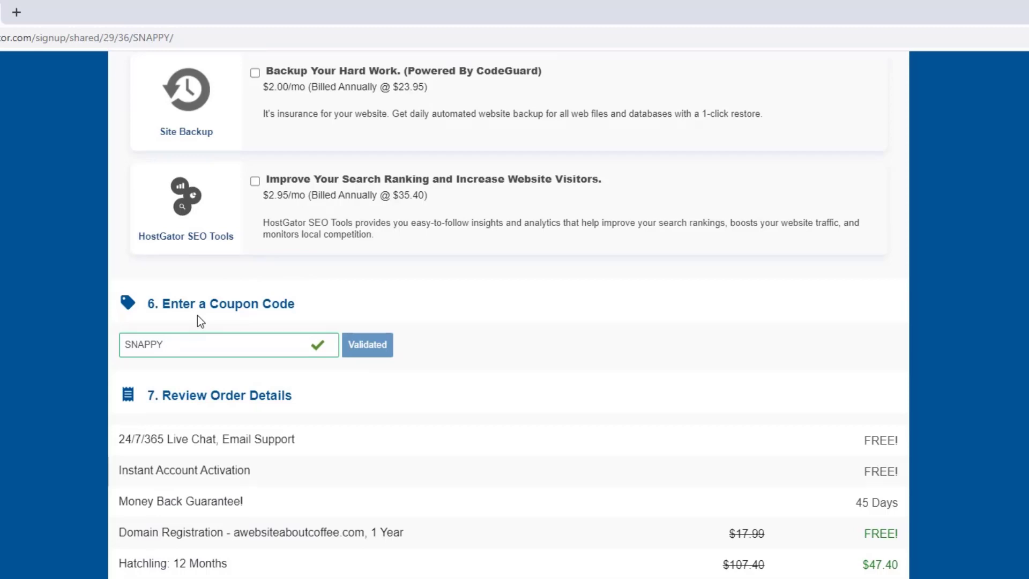
- Swap coupon SNAPPY for WORDPRESS1HOST and validate it, bringing the amount due to $49.23
{"action": "left_click_drag", "start_coordinate": [188, 345], "coordinate": [126, 341]}
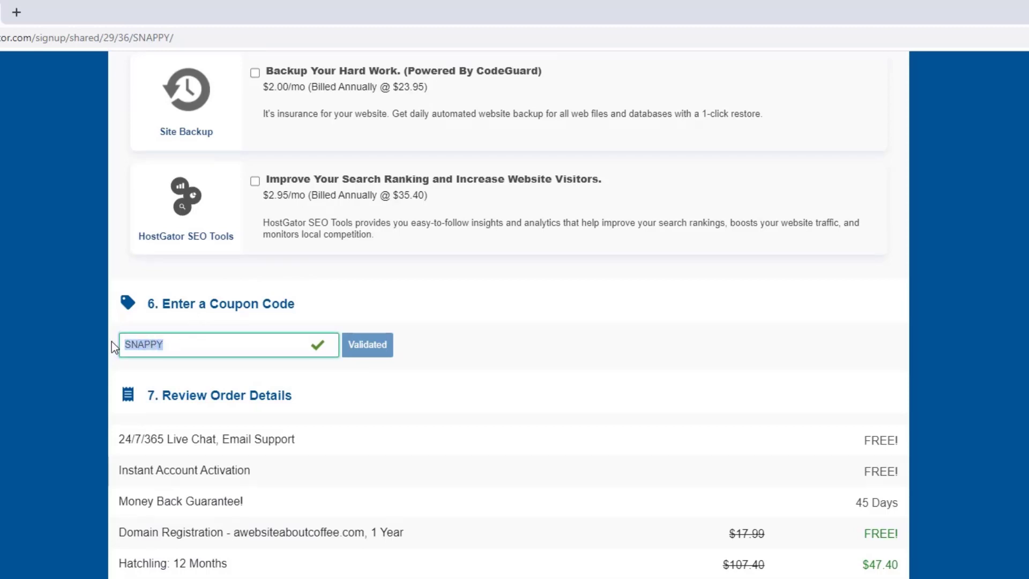
{"action": "key", "text": "BackSpace"}
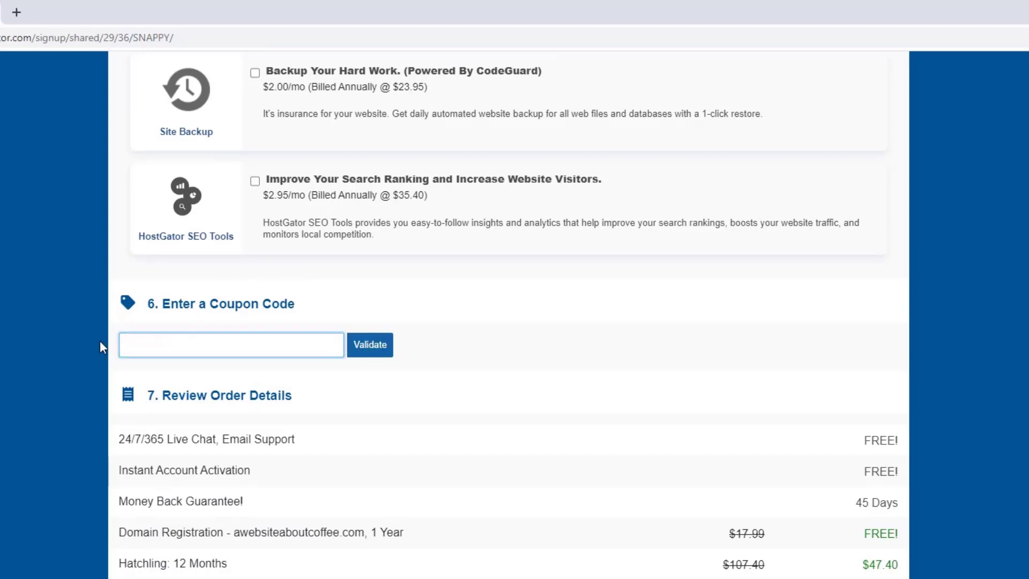
{"action": "type", "text": "WOR"}
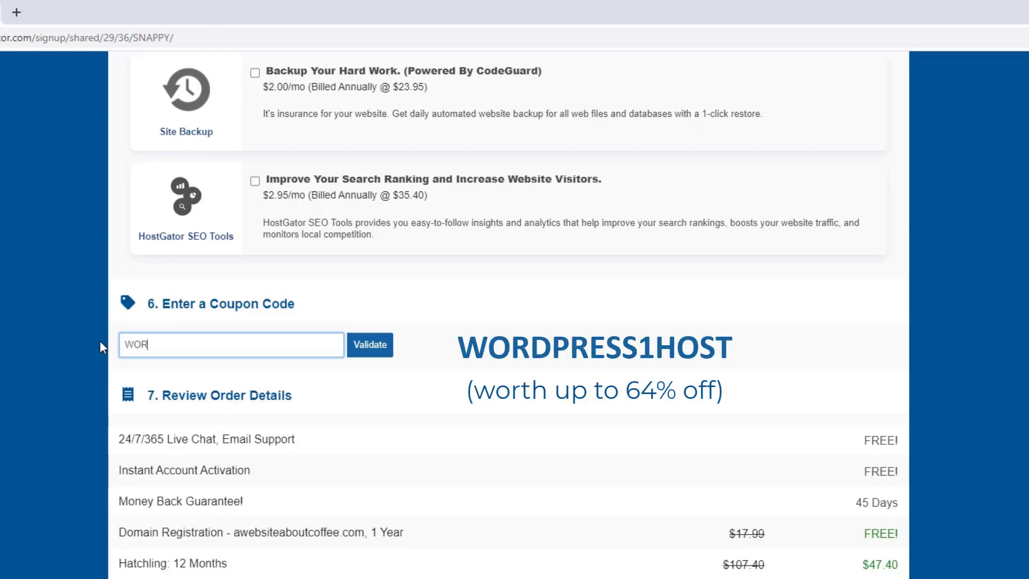
{"action": "type", "text": "DPRESS1HOST"}
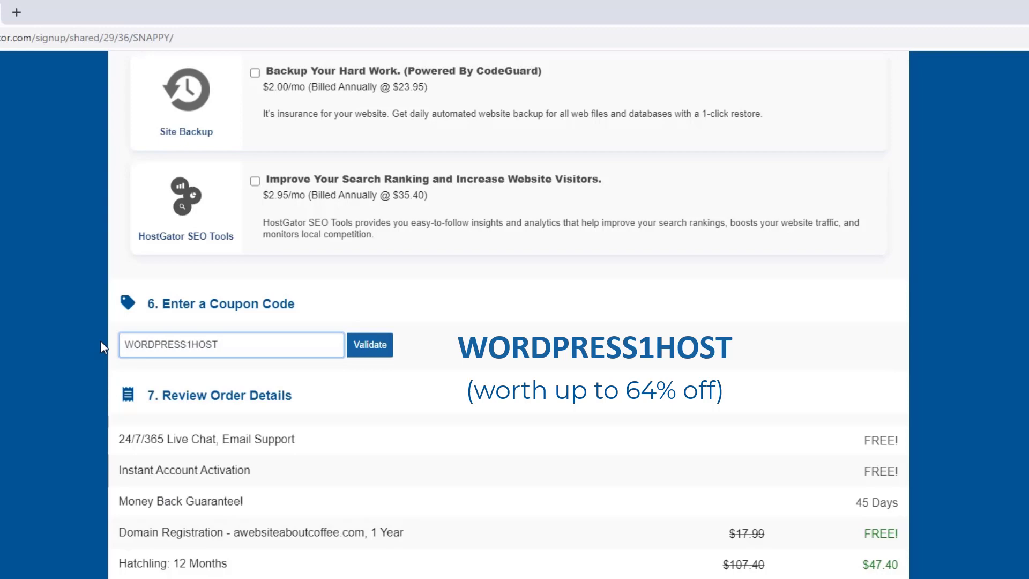
{"action": "left_click", "coordinate": [364, 351]}
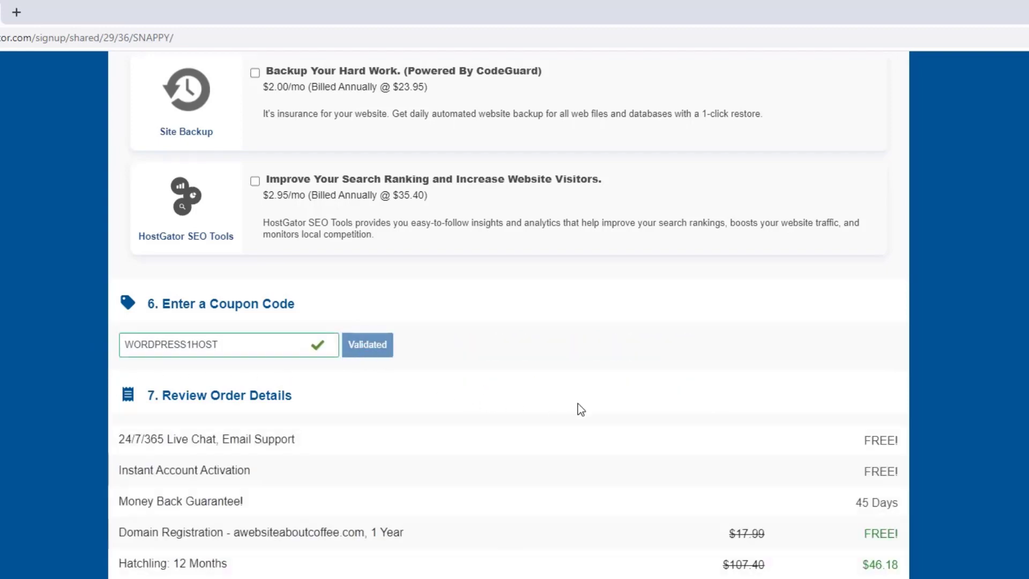
{"action": "scroll", "coordinate": [595, 401], "scroll_direction": "down", "scroll_amount": 1}
{"action": "scroll", "coordinate": [595, 401], "scroll_direction": "down", "scroll_amount": 3}
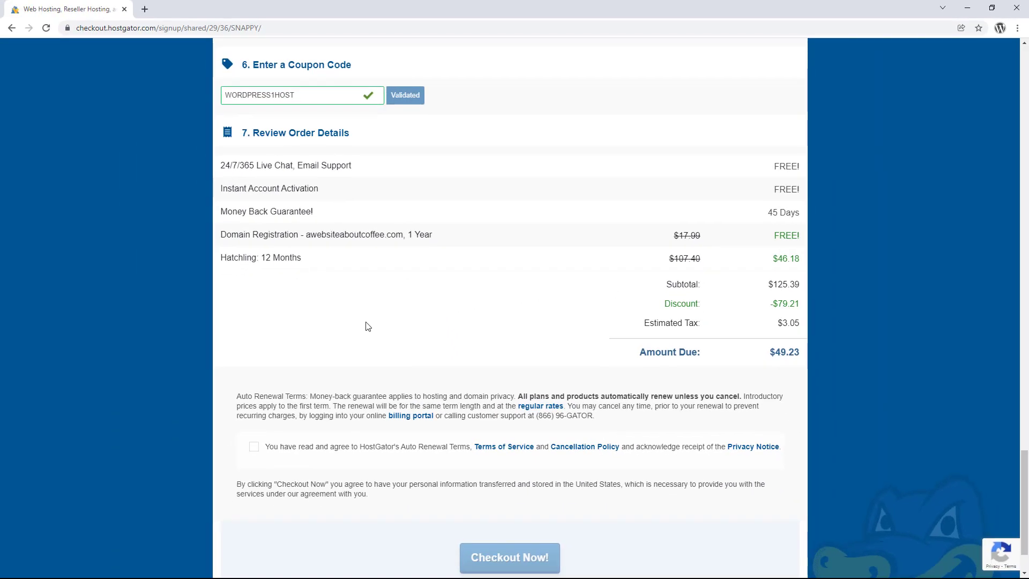
- Agree to the auto-renewal terms and policies before checking out
{"action": "left_click", "coordinate": [254, 447]}
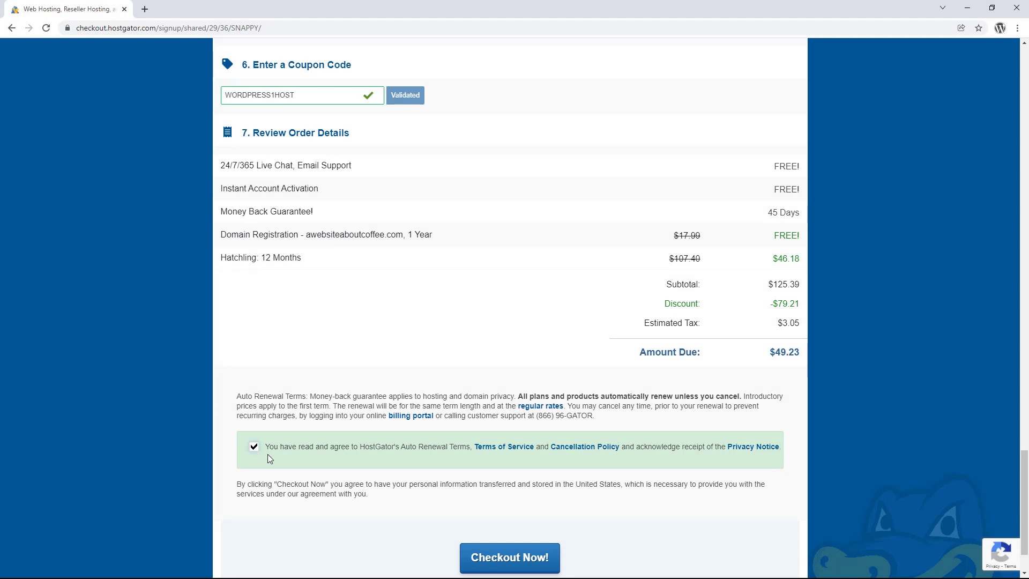
{"action": "scroll", "coordinate": [373, 469], "scroll_direction": "down", "scroll_amount": 2}
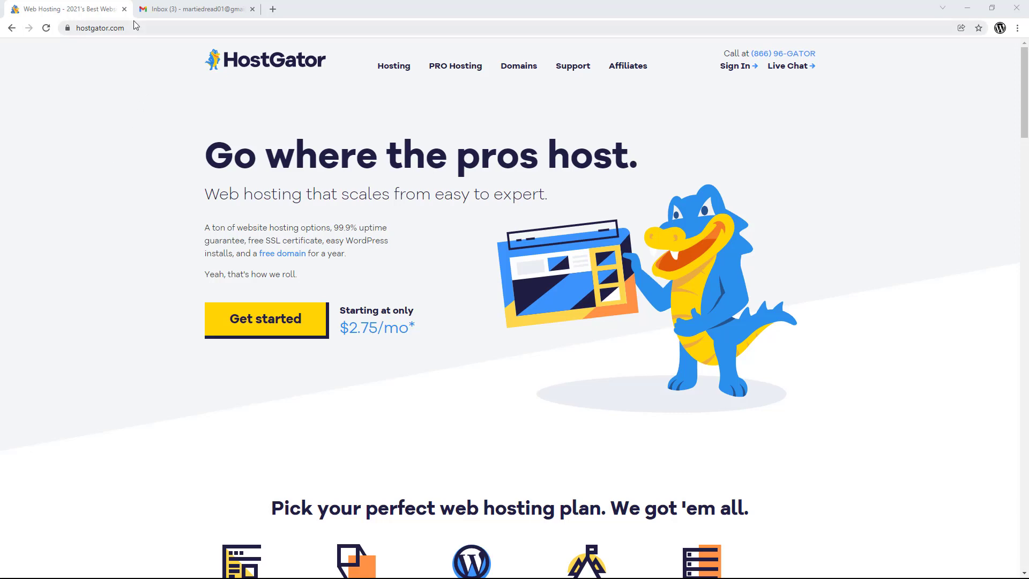
- Close HostGator and open the 'Your Account Info' email's Control Panel link in another tab
{"action": "left_click", "coordinate": [125, 9]}
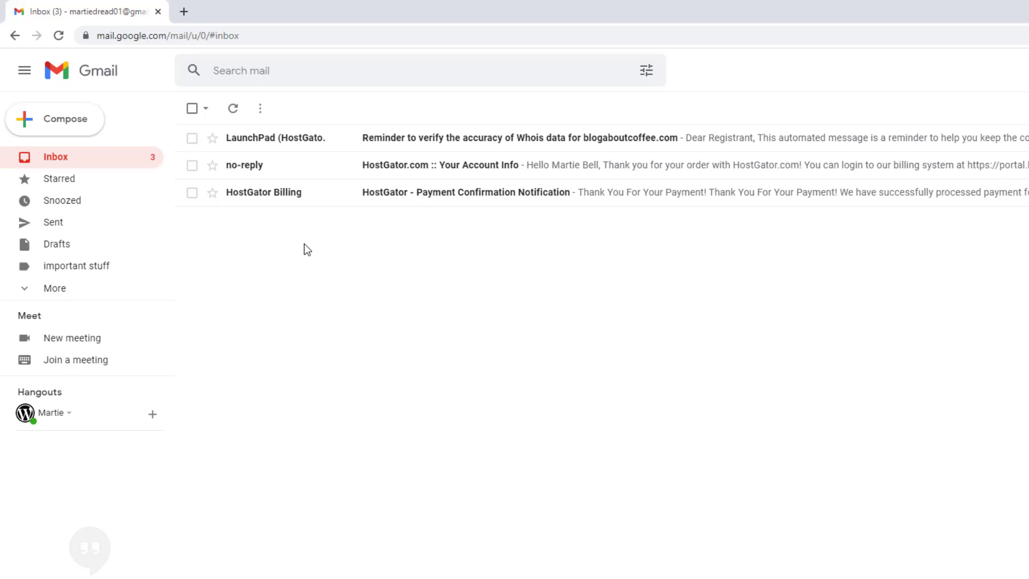
{"action": "left_click", "coordinate": [413, 169]}
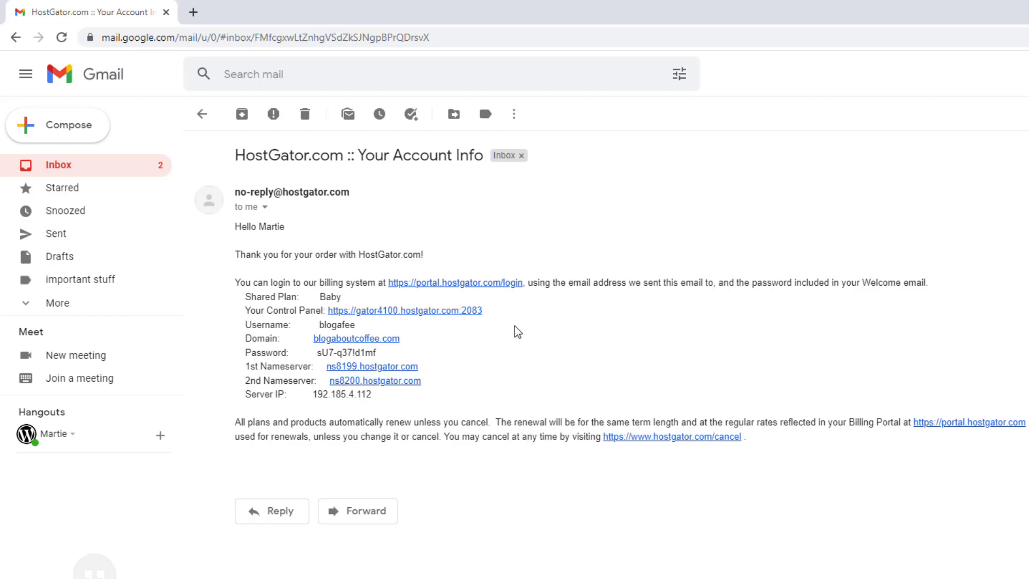
{"action": "left_click", "coordinate": [442, 311]}
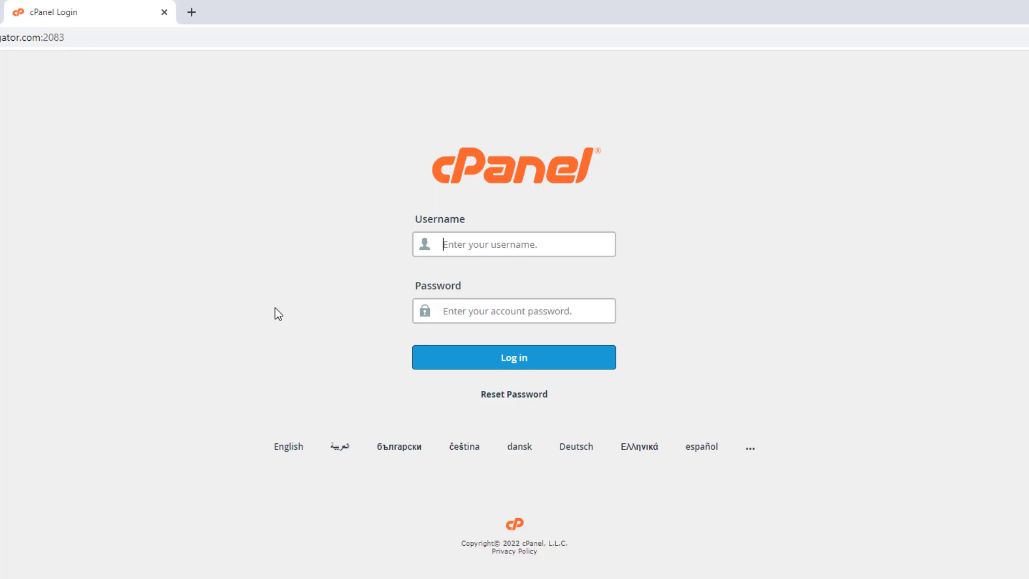
{"action": "key", "text": "ctrl+shift+Tab"}
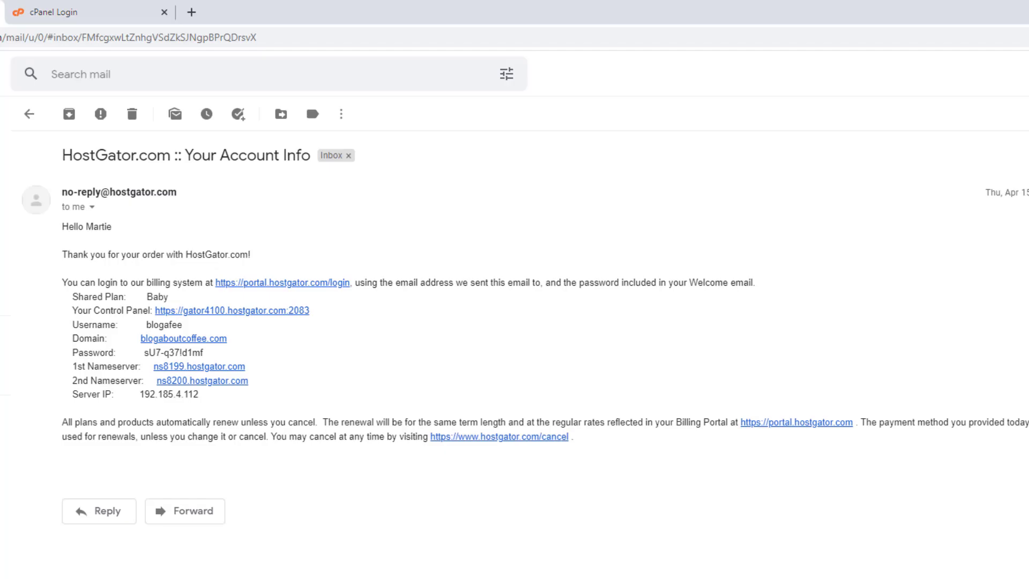
- Copy the account username from the welcome email into the cPanel login username field
{"action": "double_click", "coordinate": [156, 325]}
{"action": "right_click", "coordinate": [157, 326]}
{"action": "left_click", "coordinate": [166, 337]}
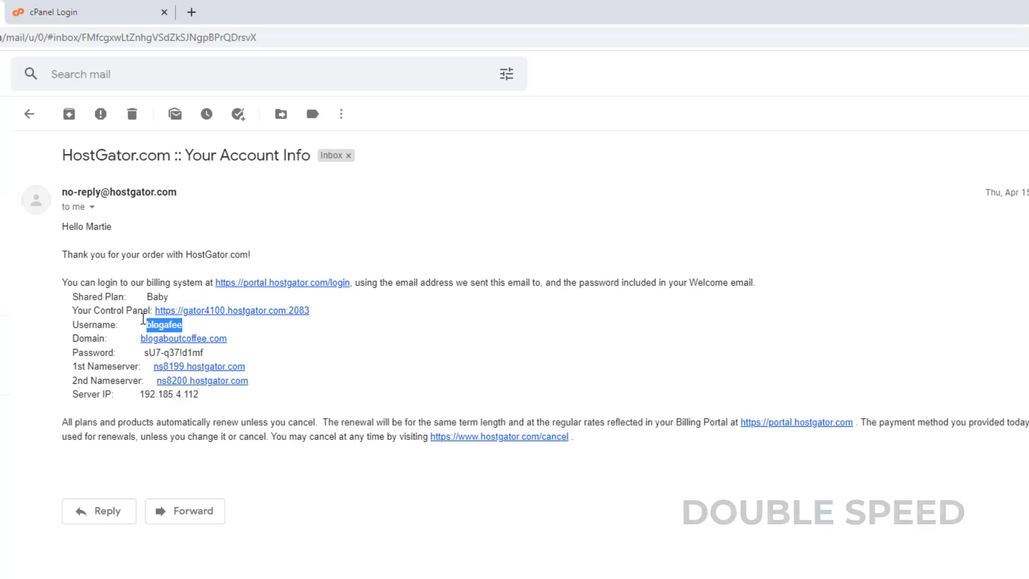
{"action": "left_click", "coordinate": [102, 22]}
{"action": "right_click", "coordinate": [455, 244]}
{"action": "left_click", "coordinate": [471, 356]}
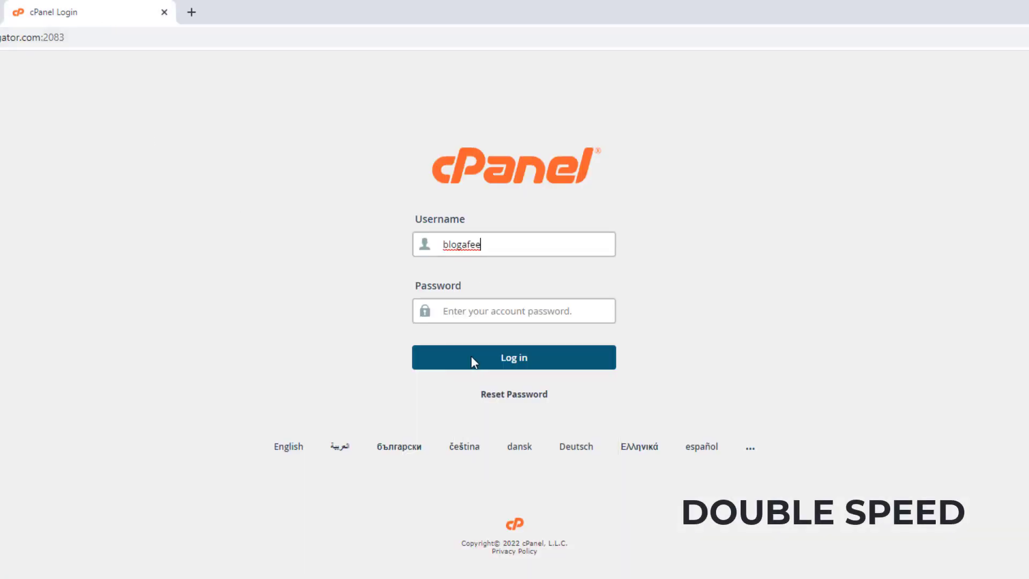
- Copy the account password from the email into the password field and log in to cPanel
{"action": "key", "text": "ctrl+shift+Tab"}
{"action": "left_click_drag", "start_coordinate": [205, 352], "coordinate": [145, 353]}
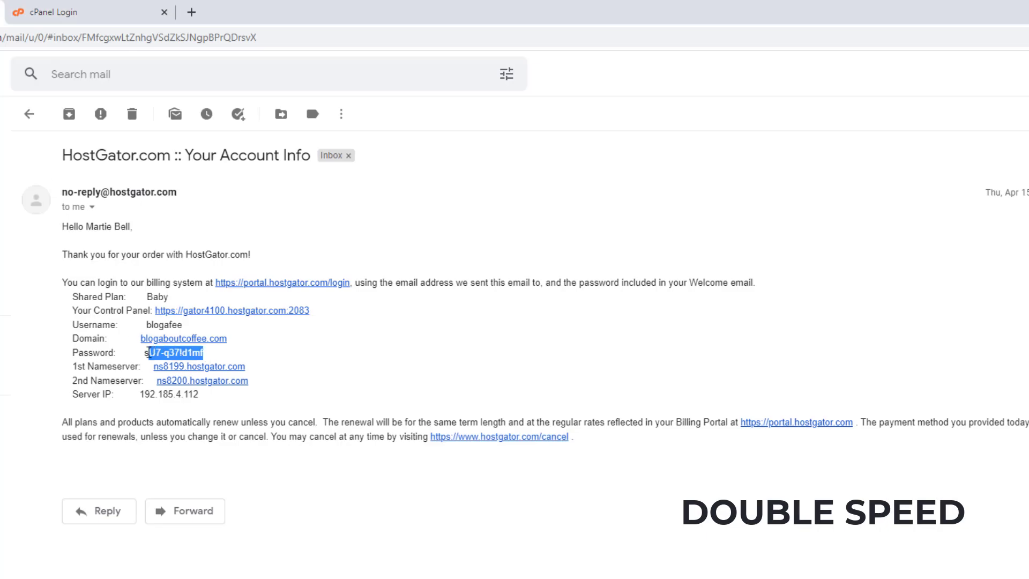
{"action": "right_click", "coordinate": [154, 362]}
{"action": "left_click", "coordinate": [166, 366]}
{"action": "left_click", "coordinate": [100, 15]}
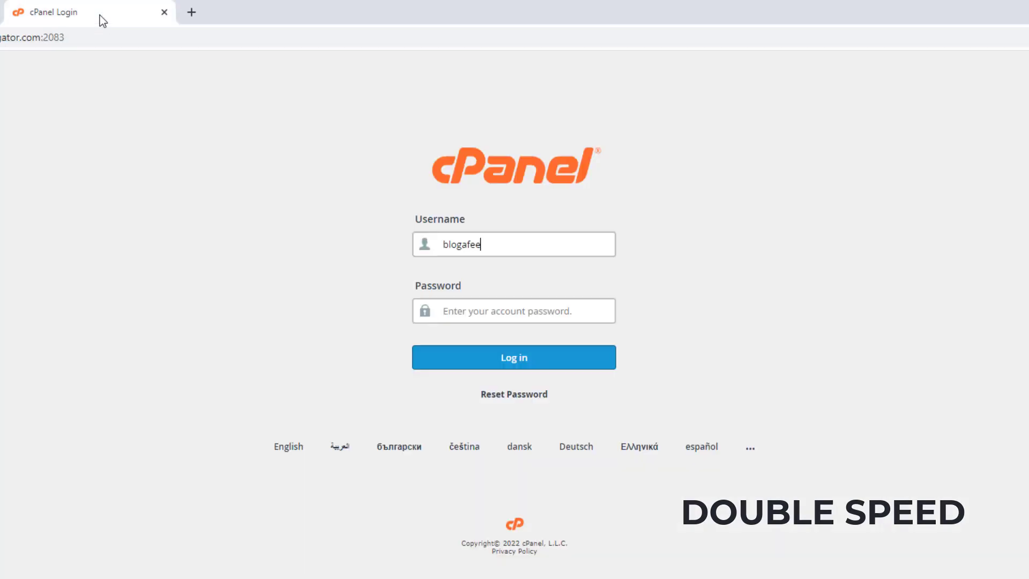
{"action": "right_click", "coordinate": [449, 311]}
{"action": "left_click", "coordinate": [466, 464]}
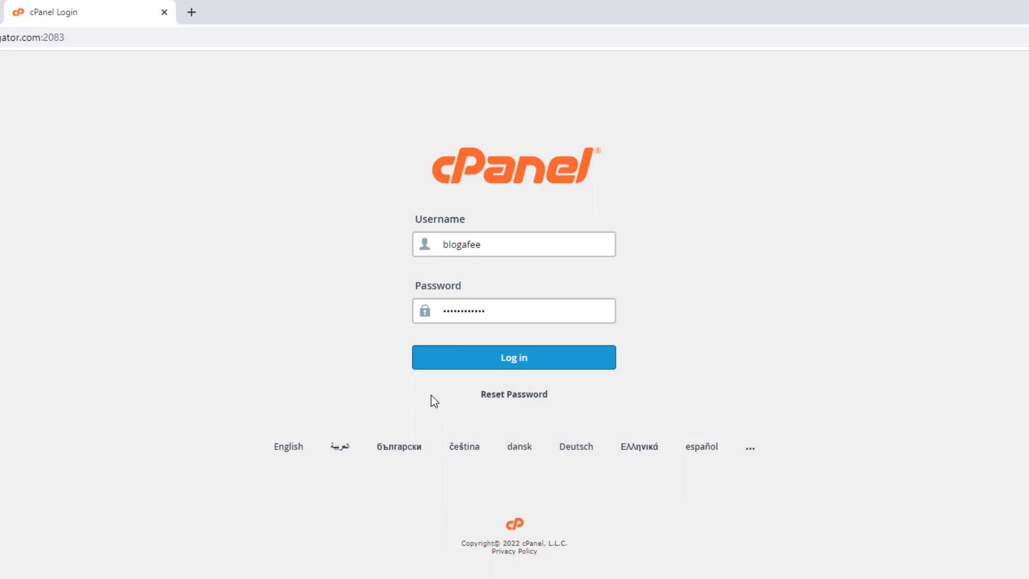
{"action": "left_click", "coordinate": [462, 358]}
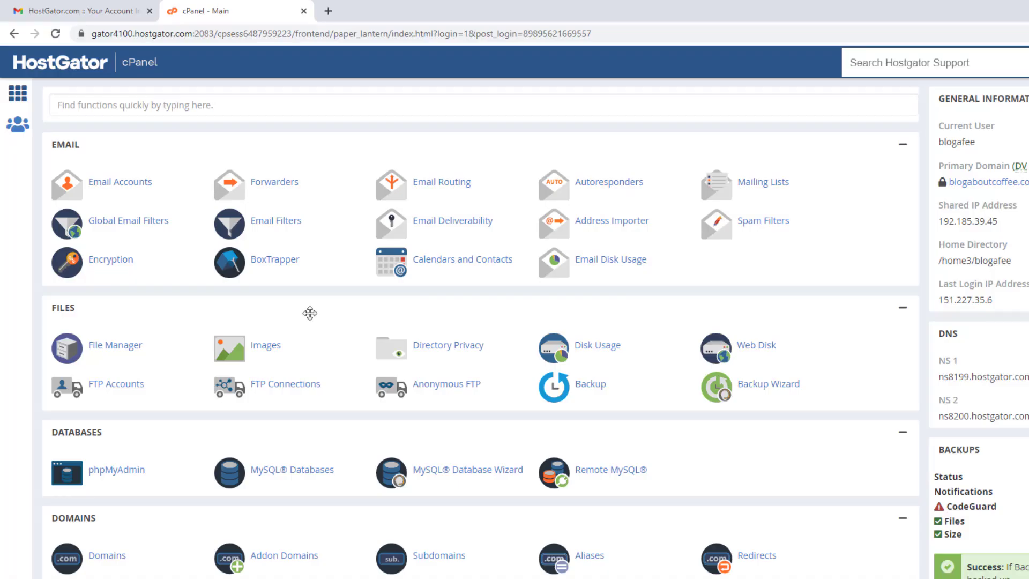
- Open WordPress Manager by Softaculous from cPanel's Software section and start a new install
{"action": "scroll", "coordinate": [310, 313], "scroll_direction": "down", "scroll_amount": 8}
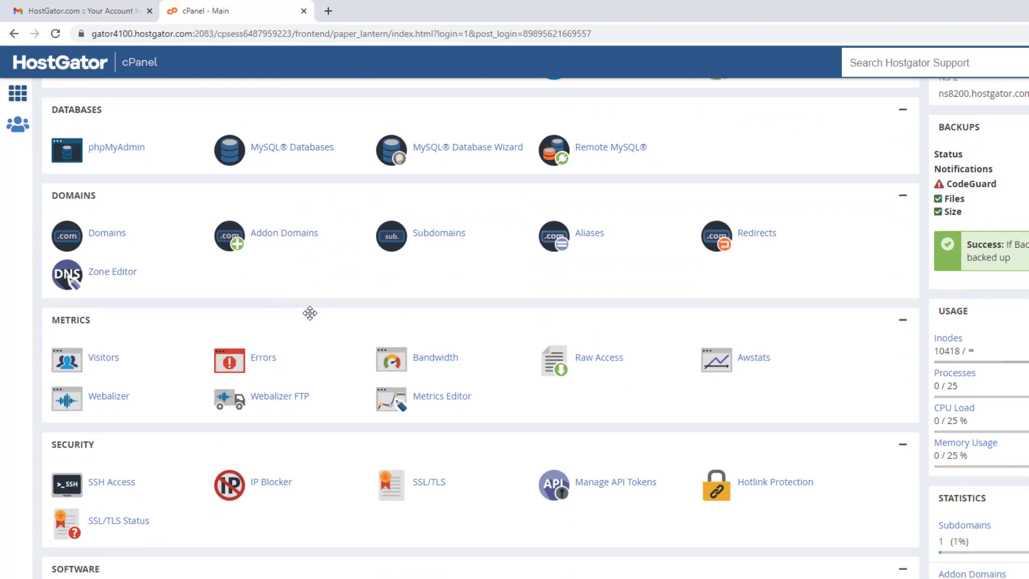
{"action": "scroll", "coordinate": [310, 313], "scroll_direction": "down", "scroll_amount": 3}
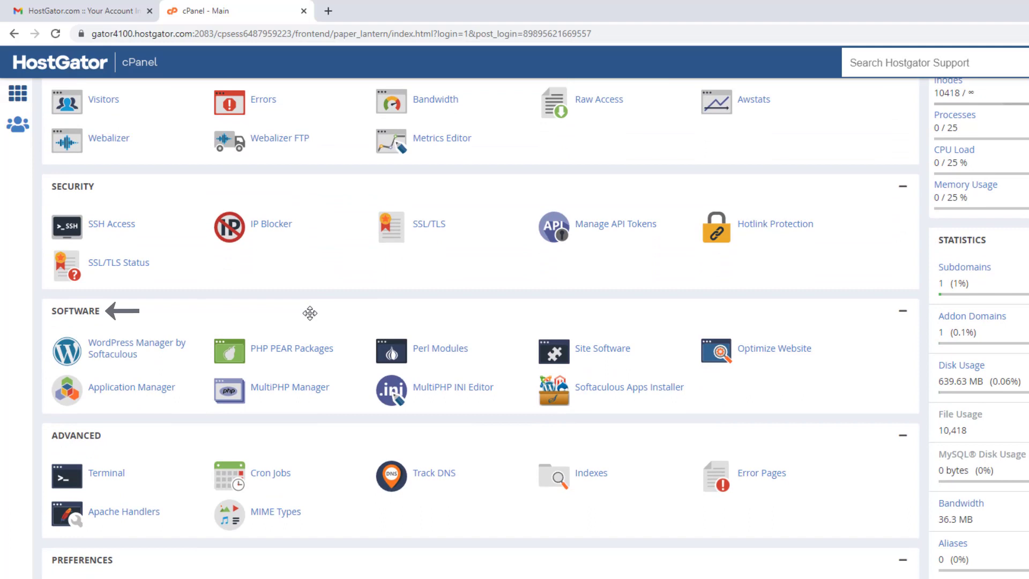
{"action": "left_click", "coordinate": [148, 352]}
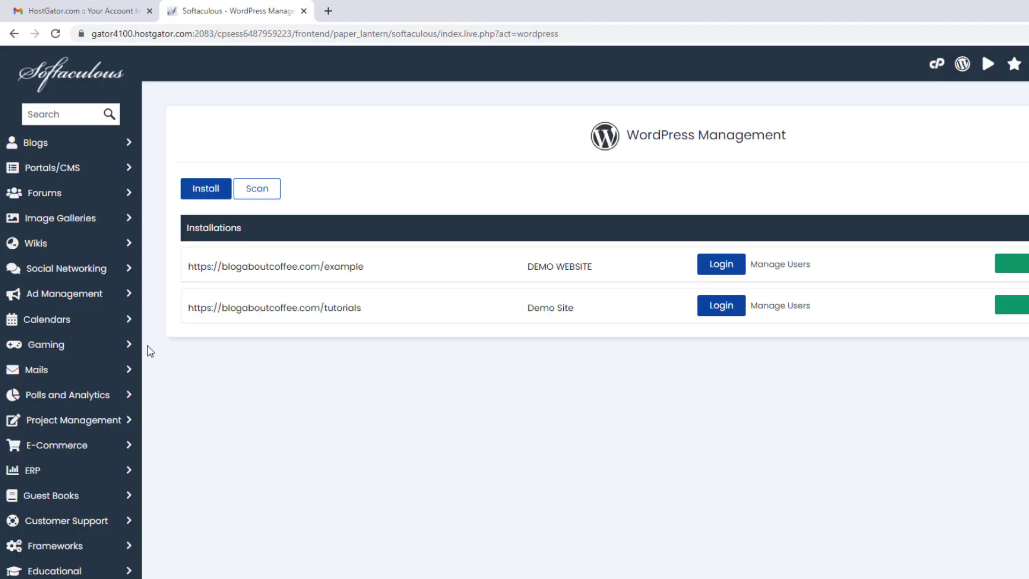
{"action": "left_click", "coordinate": [194, 195]}
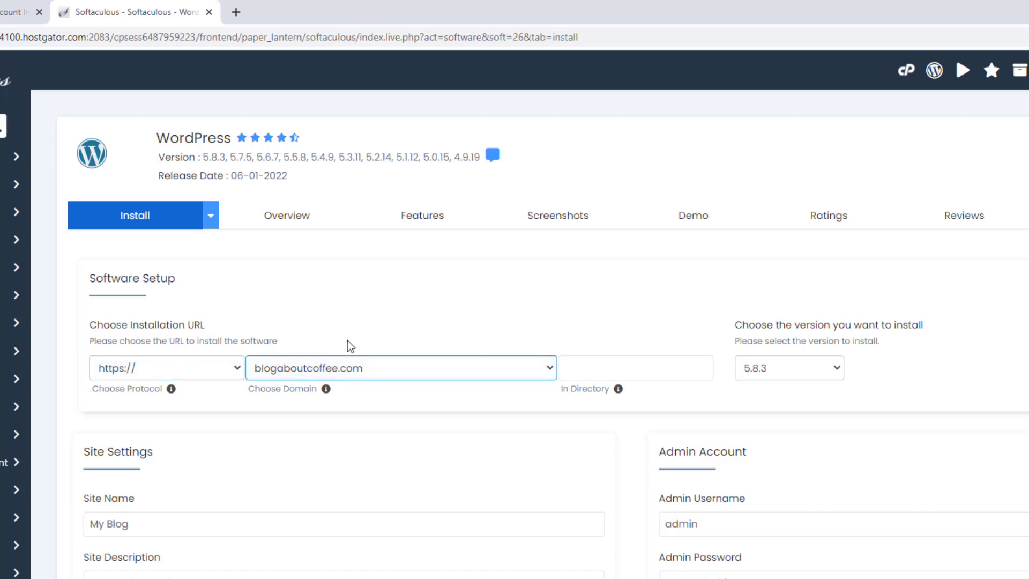
- Name the site 'Coffee Website' with the description 'A Website about Coffee!'
{"action": "left_click", "coordinate": [595, 363]}
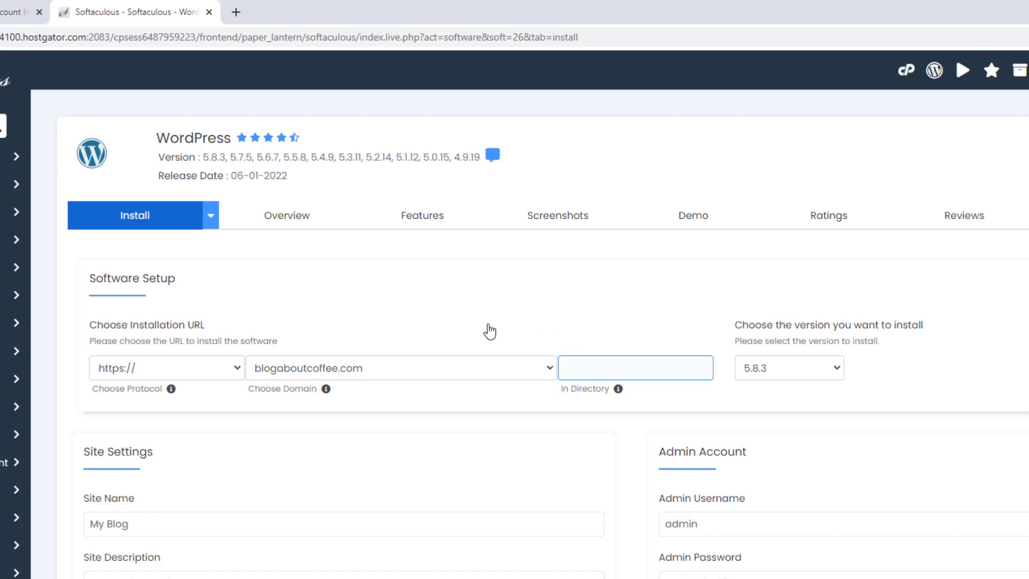
{"action": "scroll", "coordinate": [489, 331], "scroll_direction": "down", "scroll_amount": 1}
{"action": "scroll", "coordinate": [489, 331], "scroll_direction": "down", "scroll_amount": 5}
{"action": "left_click", "coordinate": [486, 330]}
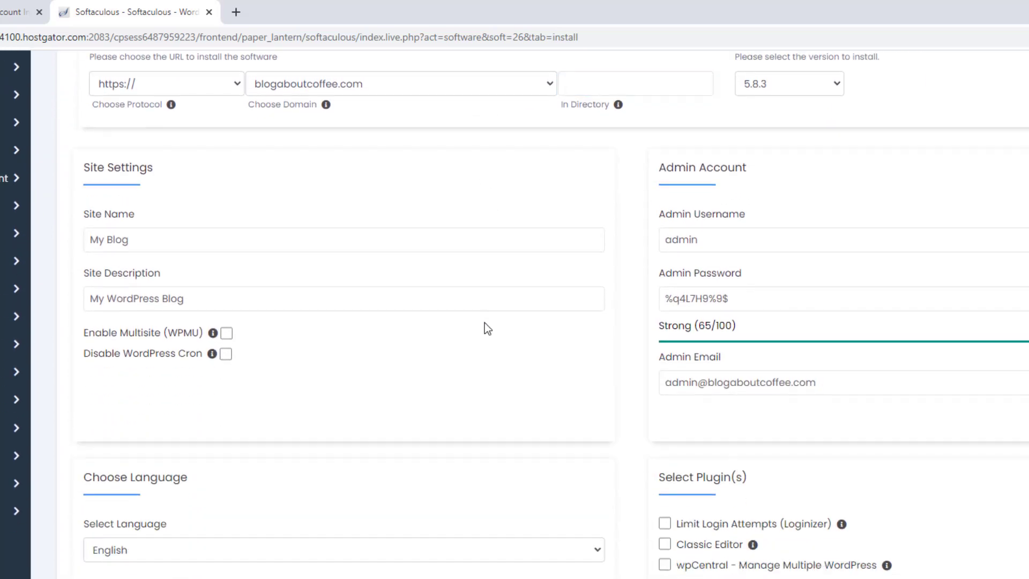
{"action": "left_click_drag", "start_coordinate": [158, 237], "coordinate": [88, 237]}
{"action": "type", "text": "Coffee "}
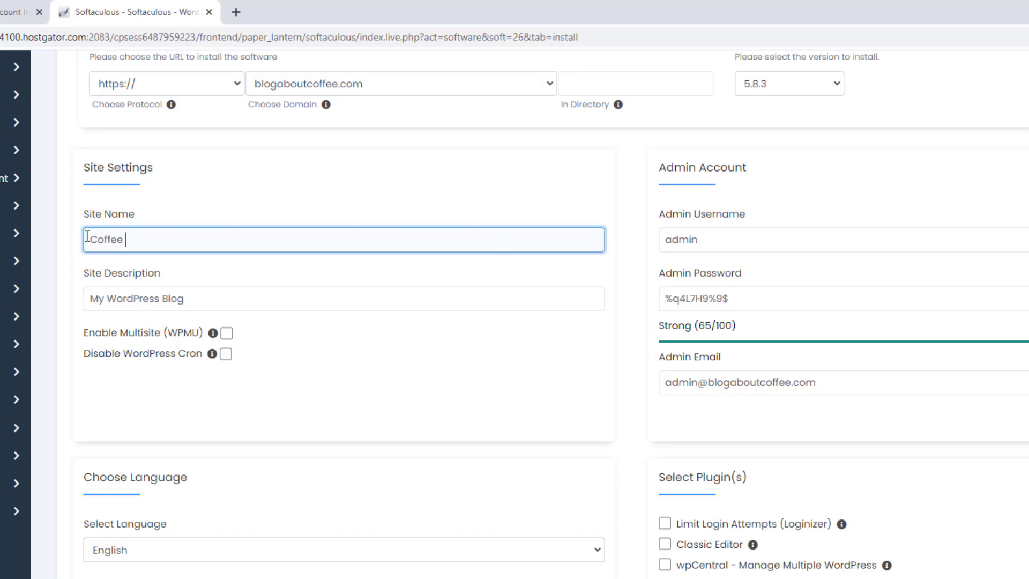
{"action": "type", "text": "Website"}
{"action": "left_click_drag", "start_coordinate": [195, 291], "coordinate": [88, 296]}
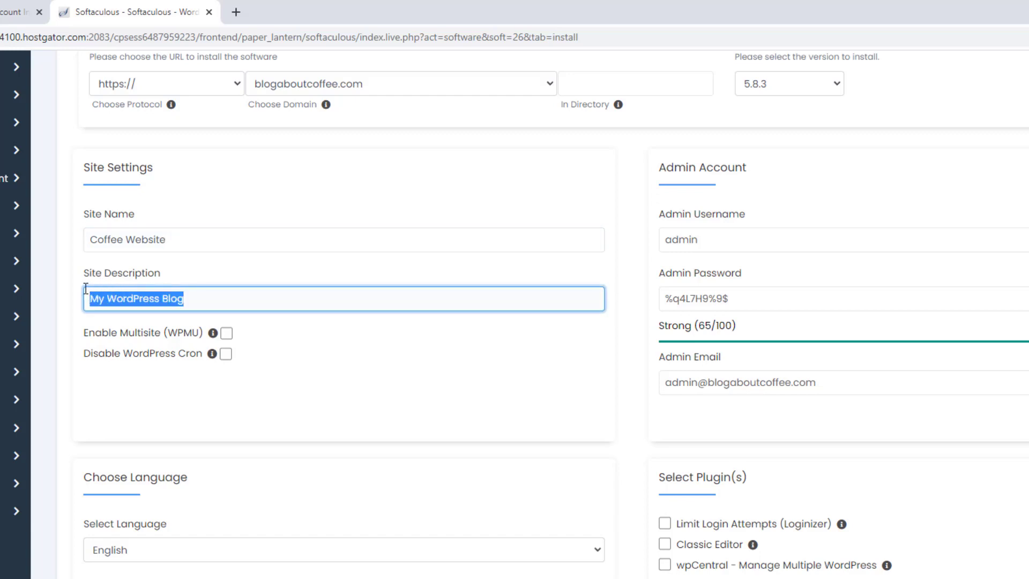
{"action": "type", "text": "A Website"}
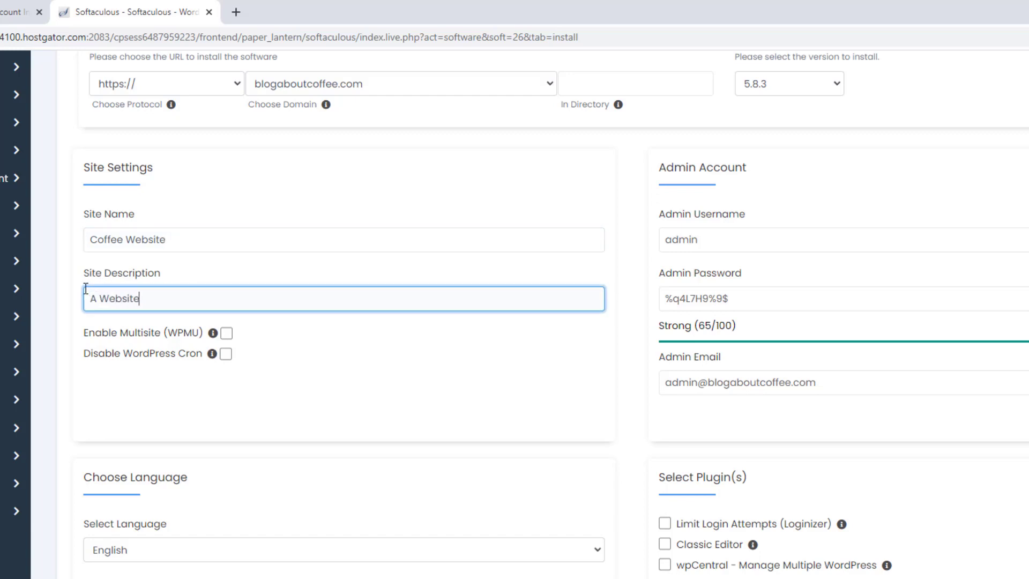
{"action": "type", "text": " about Coffee!"}
{"action": "left_click", "coordinate": [274, 357]}
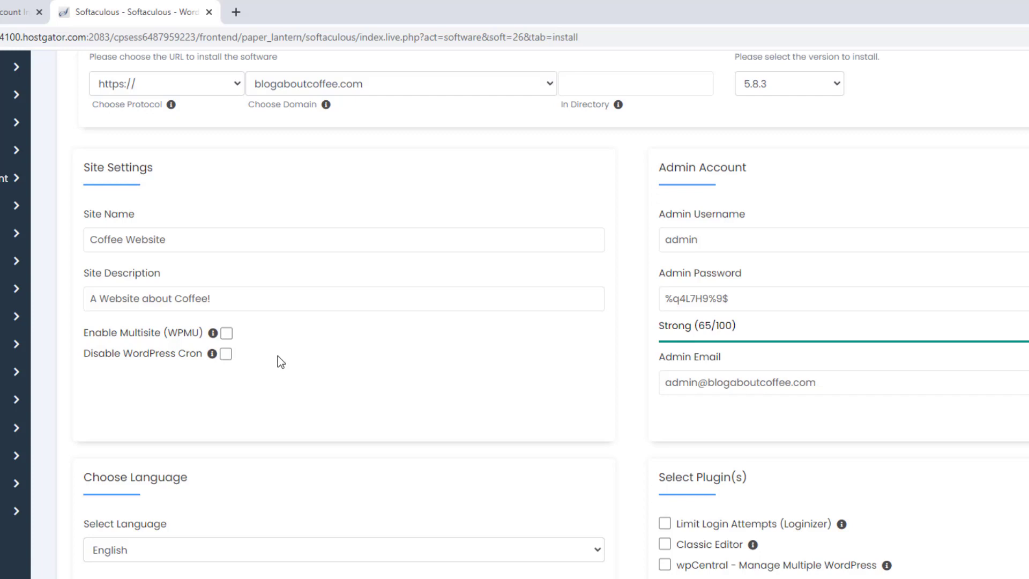
- Replace the default admin username, password and e-mail with your own account details
{"action": "left_click_drag", "start_coordinate": [725, 239], "coordinate": [658, 240]}
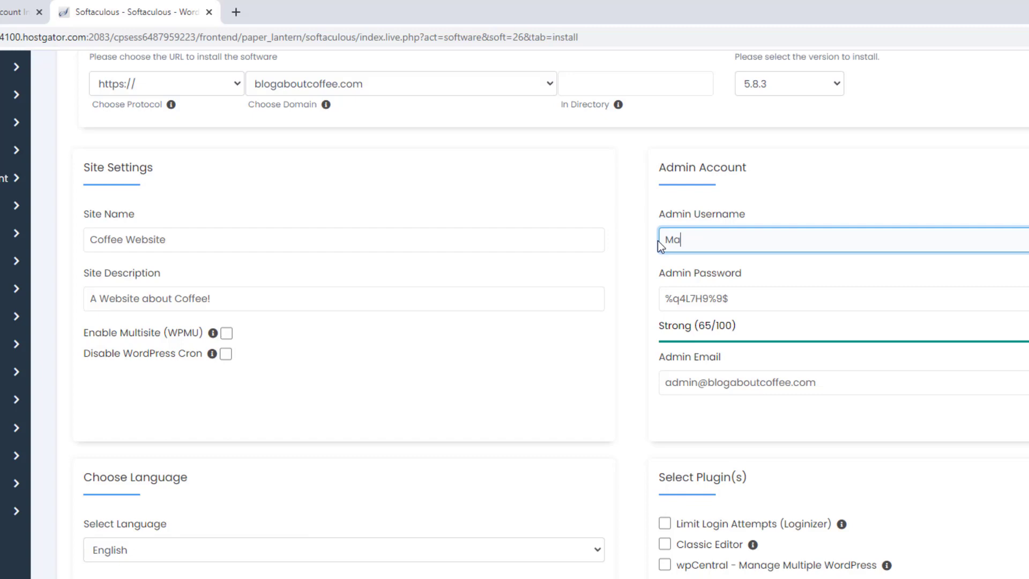
{"action": "key", "text": "Tab"}
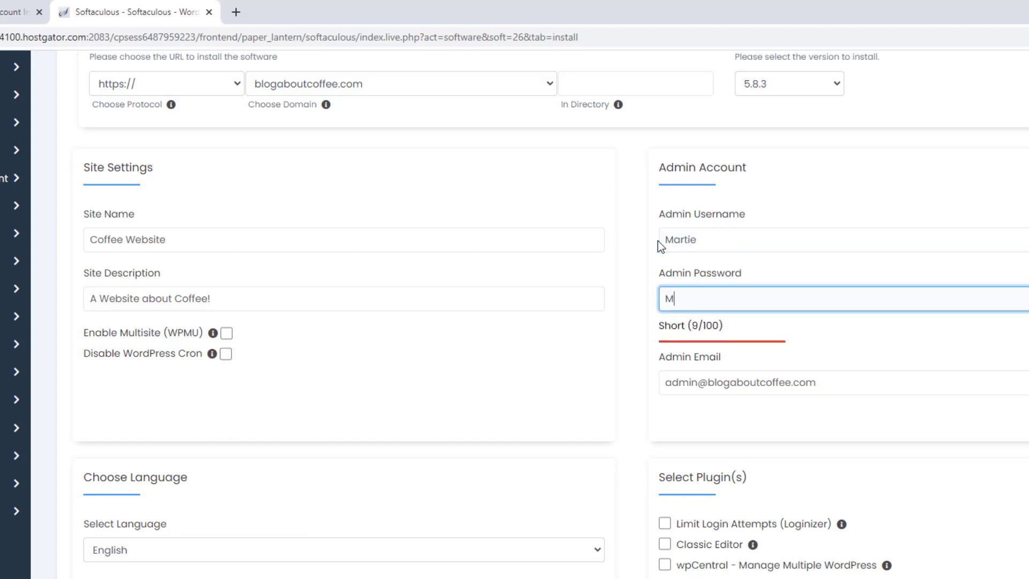
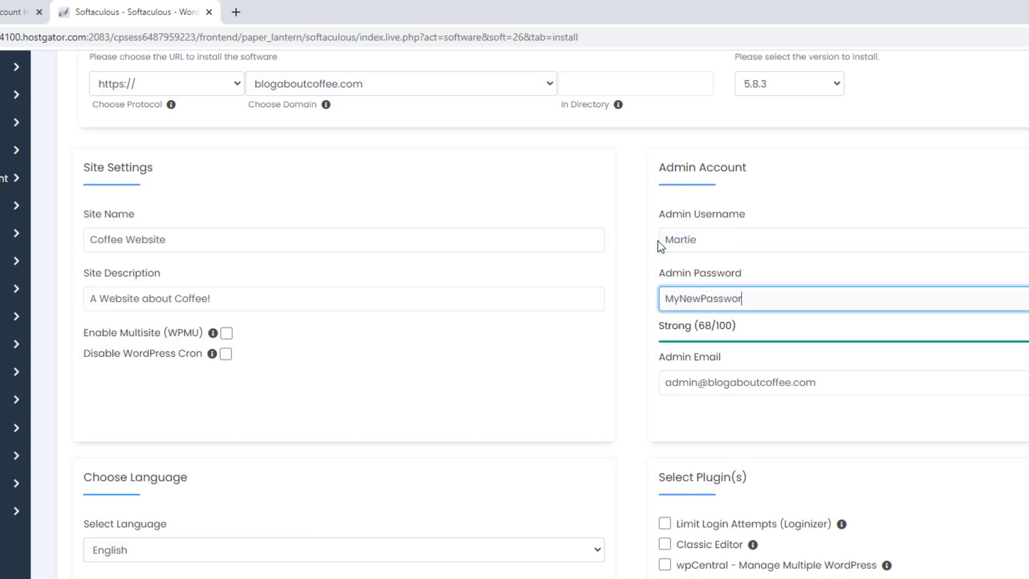
{"action": "left_click", "coordinate": [635, 310]}
{"action": "left_click", "coordinate": [776, 386]}
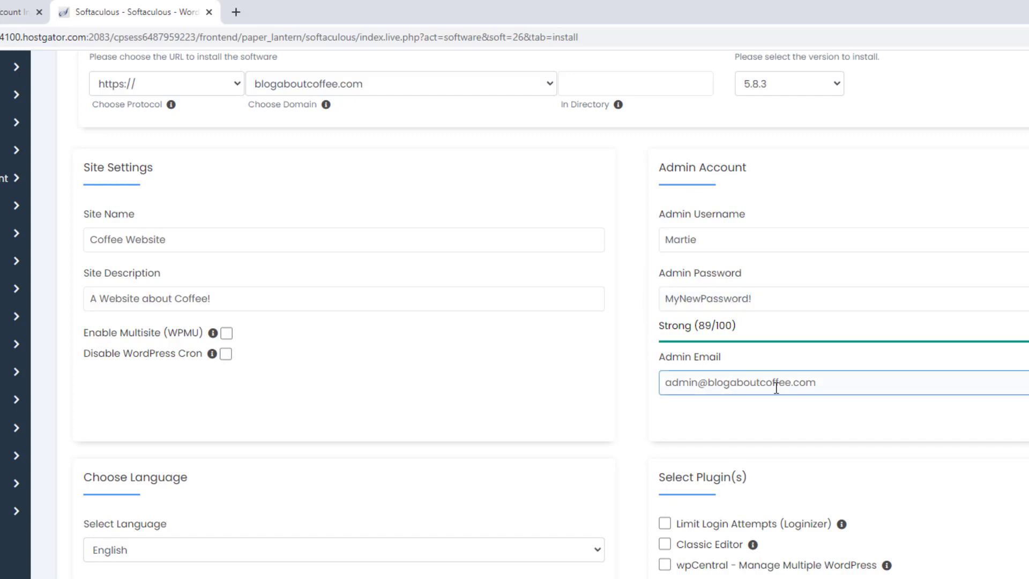
{"action": "left_click_drag", "start_coordinate": [818, 383], "coordinate": [659, 383]}
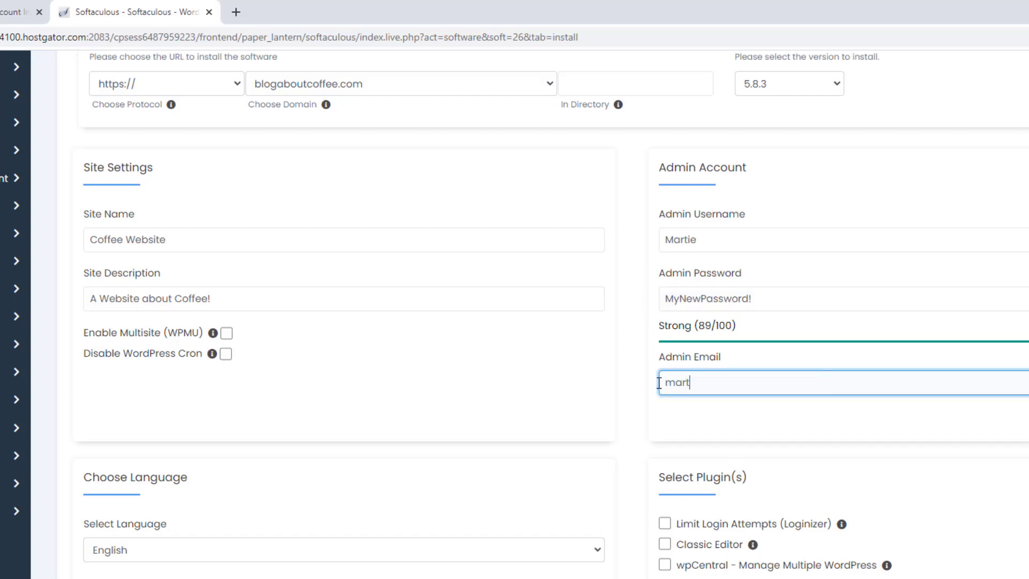
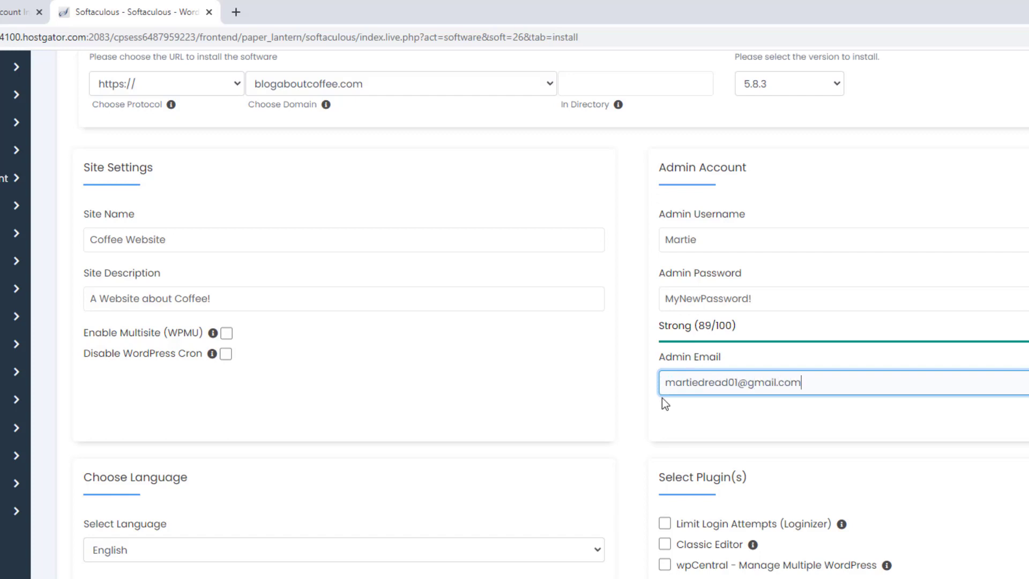
{"action": "left_click", "coordinate": [684, 409]}
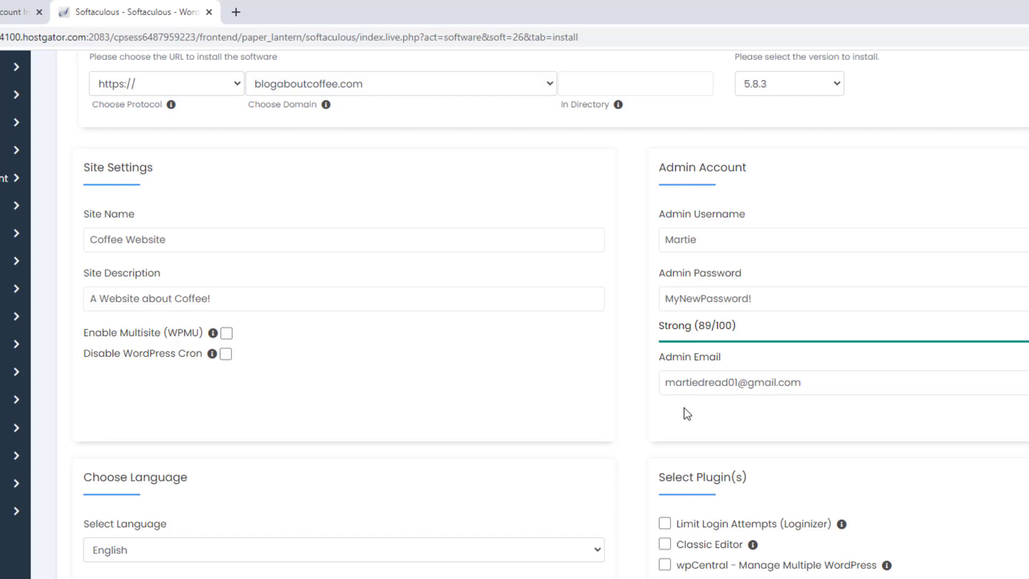
- Skip the plugin and theme options and install WordPress on blogaboutcoffee.com
{"action": "scroll", "coordinate": [684, 407], "scroll_direction": "down", "scroll_amount": 4}
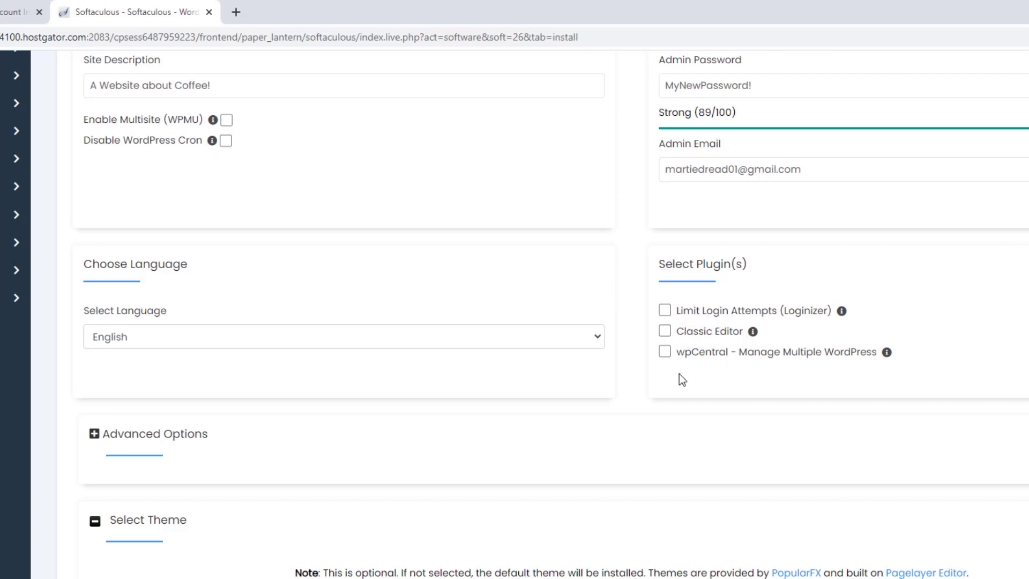
{"action": "scroll", "coordinate": [679, 379], "scroll_direction": "down", "scroll_amount": 8}
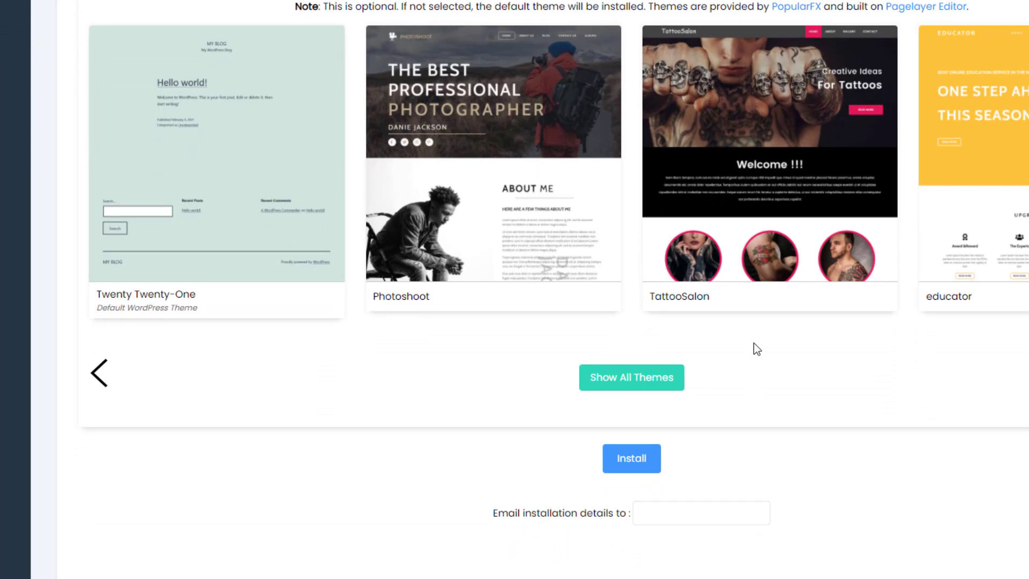
{"action": "left_click", "coordinate": [644, 462]}
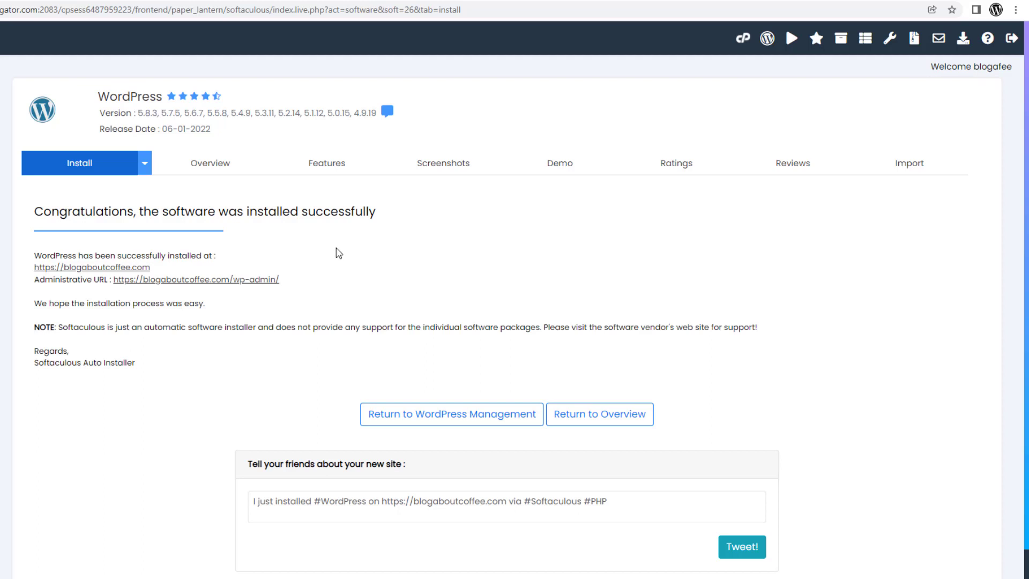
- Review the installation success message listing the site and admin URLs
{"action": "left_click_drag", "start_coordinate": [387, 215], "coordinate": [36, 219]}
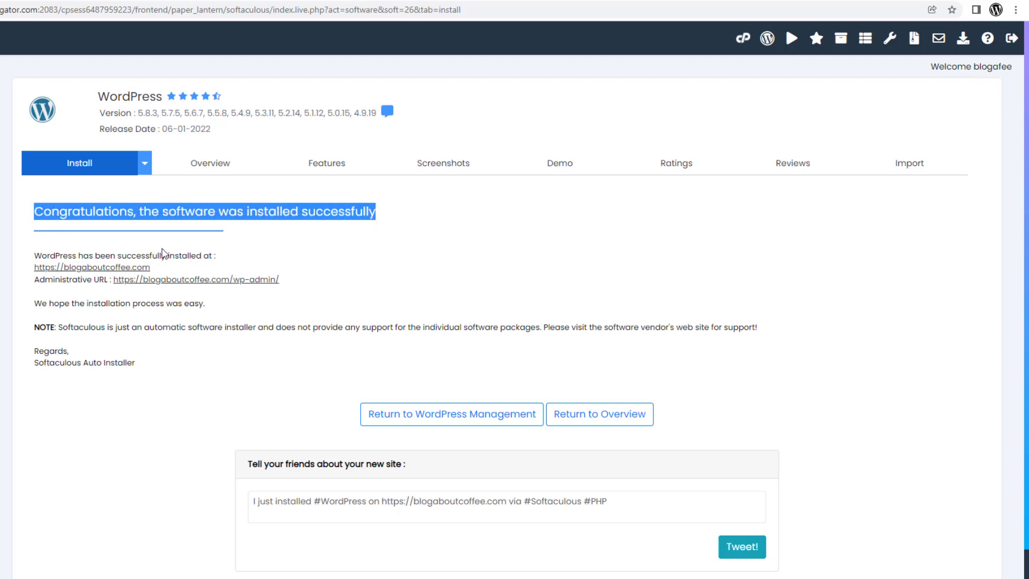
{"action": "left_click", "coordinate": [315, 252]}
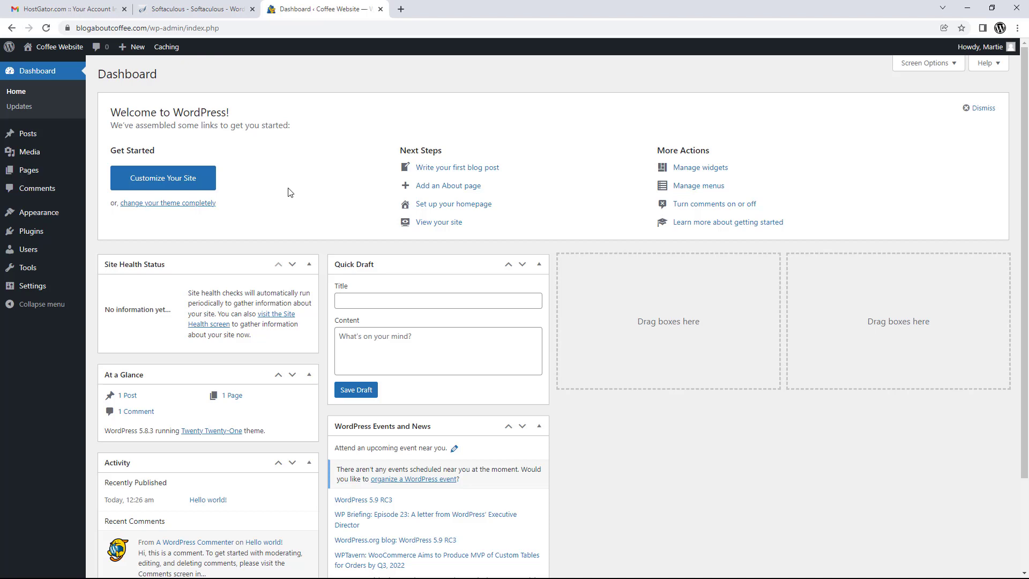
- Visit the live Coffee Website homepage and open its 'Hello world!' post
{"action": "left_click", "coordinate": [69, 51]}
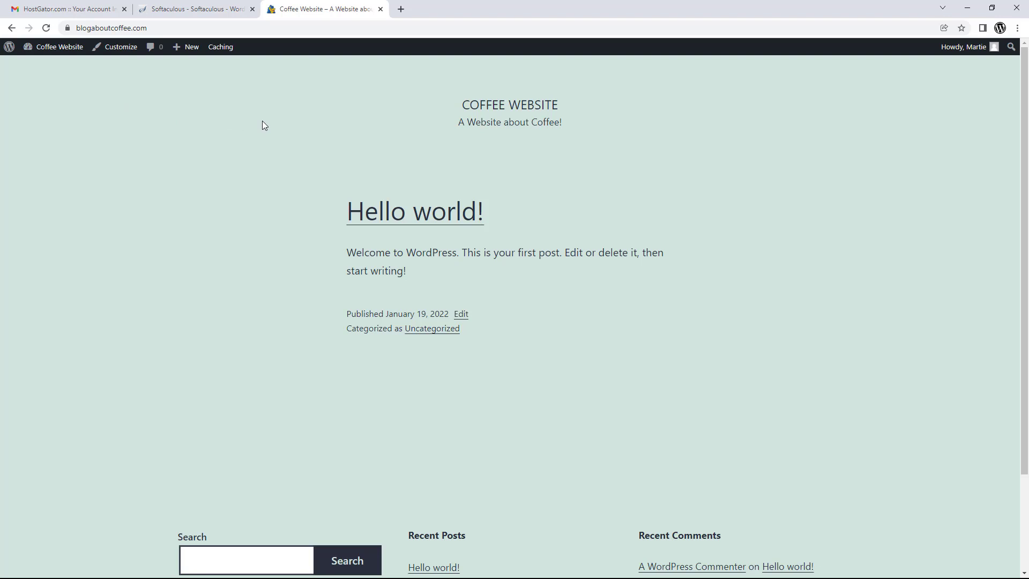
{"action": "scroll", "coordinate": [263, 125], "scroll_direction": "down", "scroll_amount": 2}
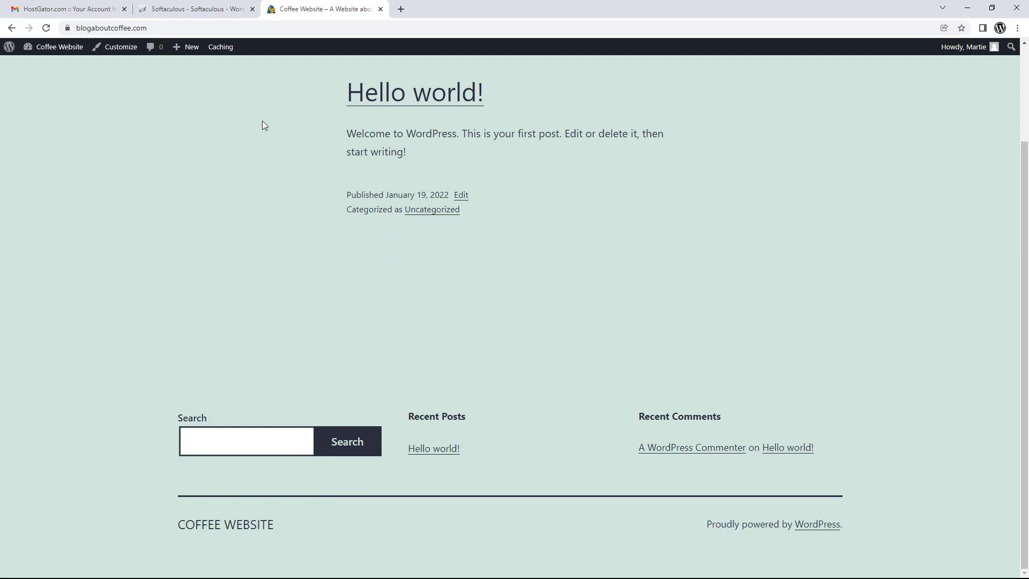
{"action": "scroll", "coordinate": [263, 126], "scroll_direction": "up", "scroll_amount": 2}
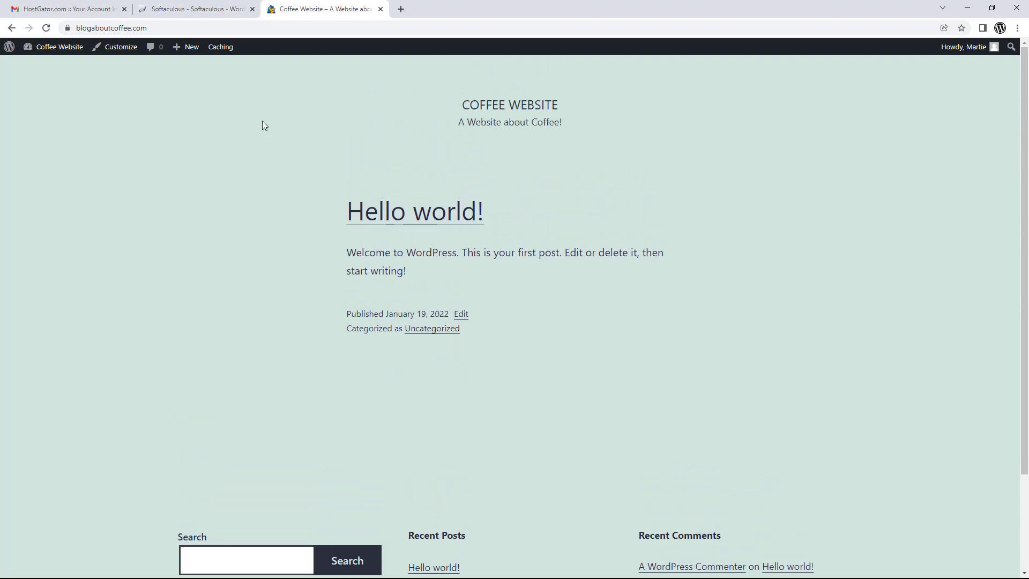
{"action": "left_click", "coordinate": [370, 212]}
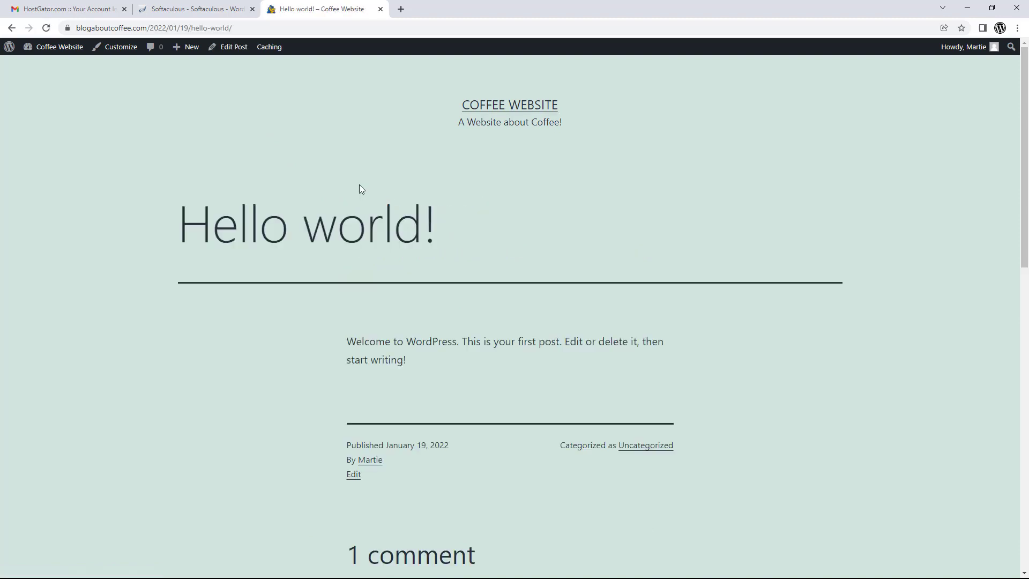
{"action": "scroll", "coordinate": [365, 166], "scroll_direction": "down", "scroll_amount": 8}
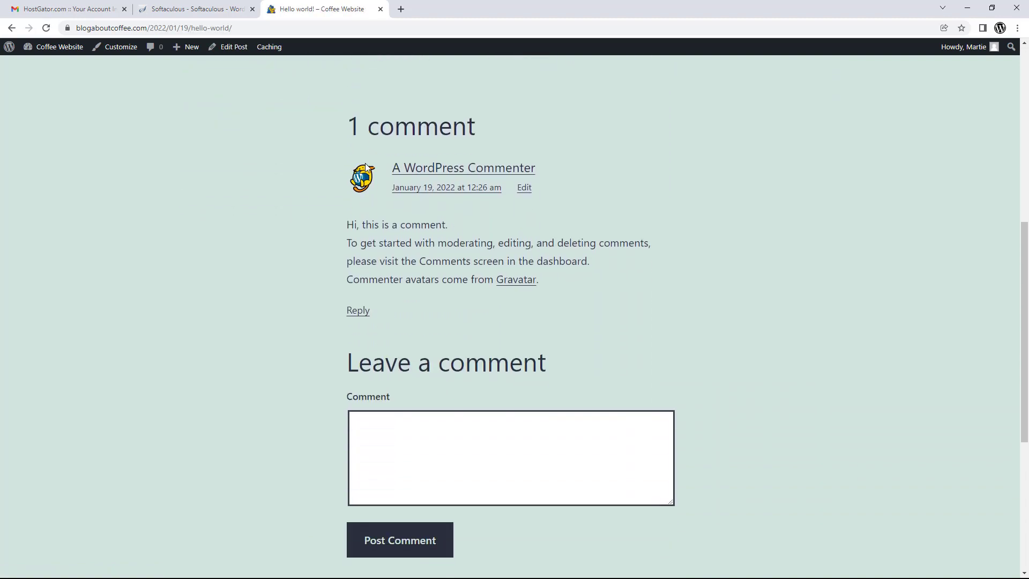
{"action": "scroll", "coordinate": [366, 165], "scroll_direction": "up", "scroll_amount": 8}
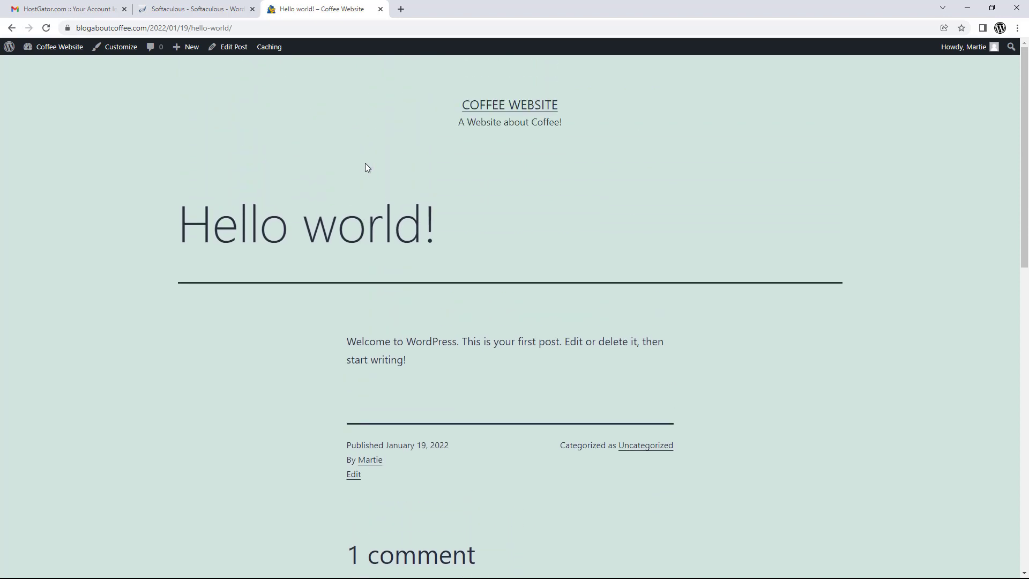